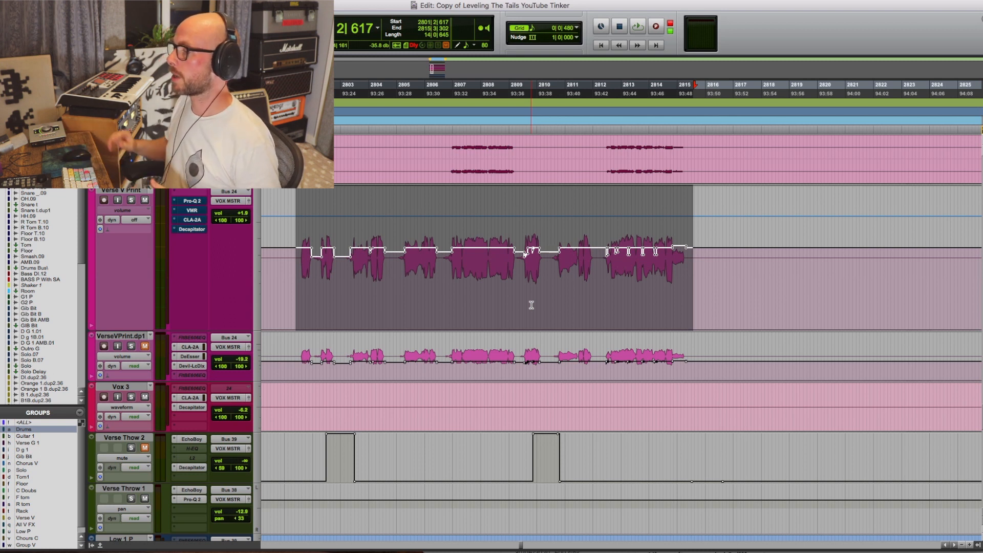
Highlight the verse vocal phrases on the Verse V Print track and examine their volume automation
{"action": "left_click_drag", "start_coordinate": [299, 281], "coordinate": [752, 263]}
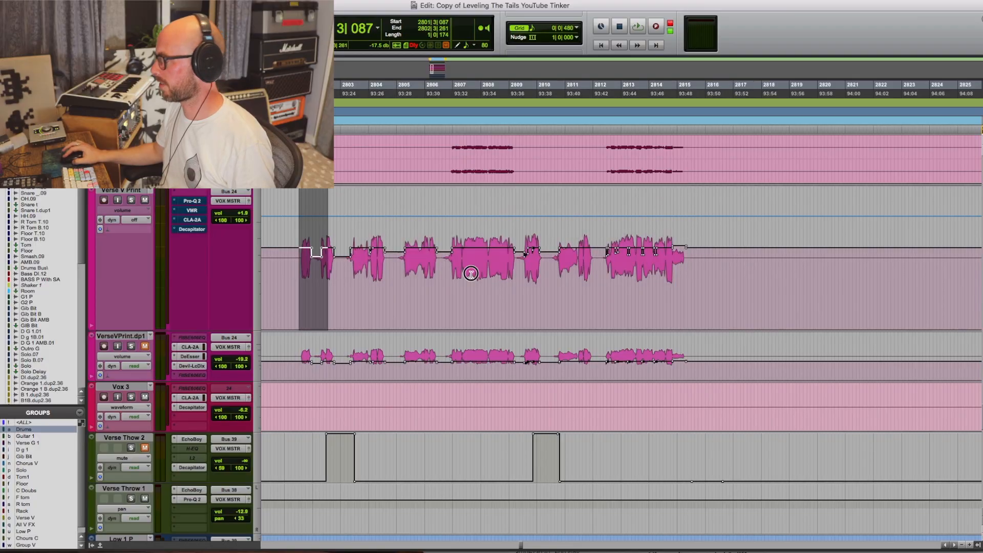
{"action": "left_click_drag", "start_coordinate": [471, 273], "coordinate": [691, 274]}
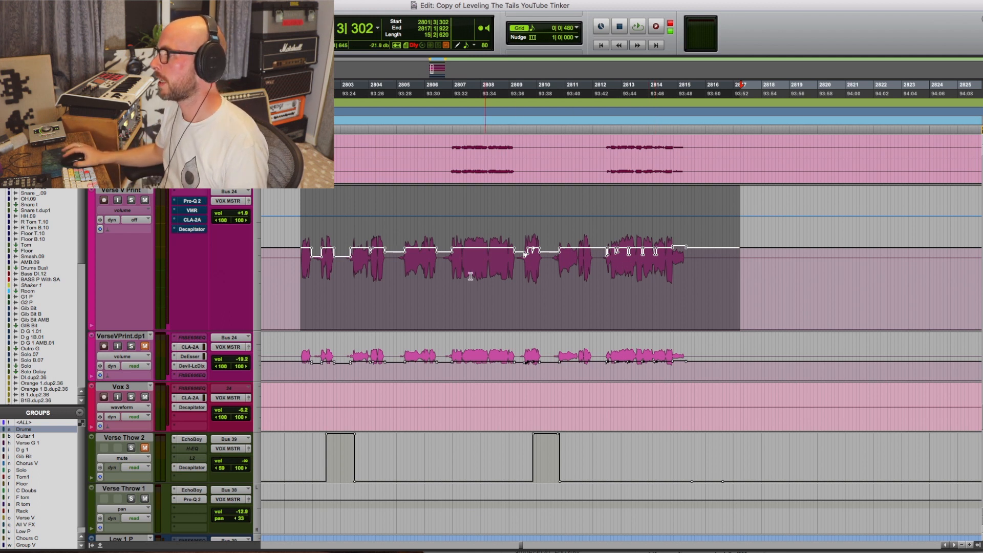
{"action": "left_click_drag", "start_coordinate": [301, 266], "coordinate": [631, 264]}
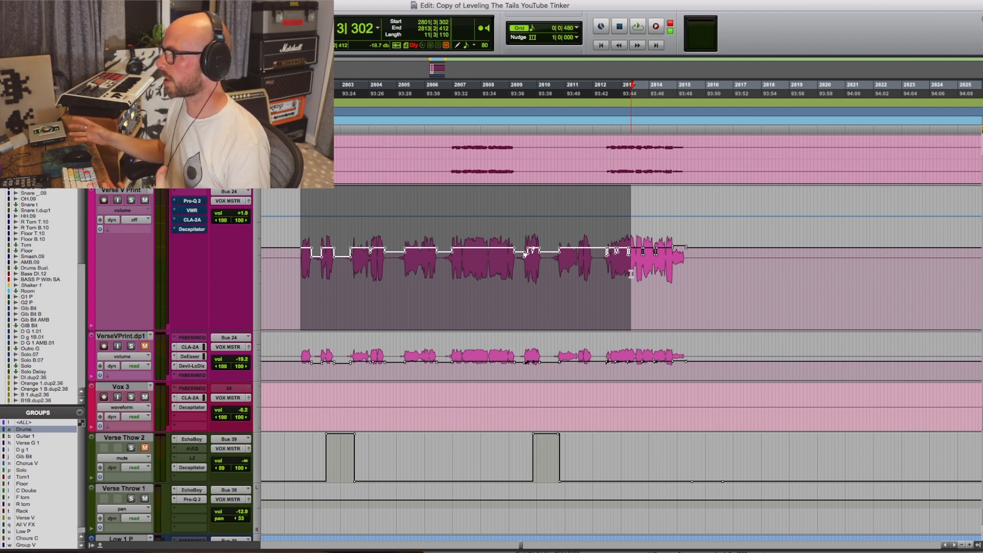
{"action": "double_click", "coordinate": [585, 275]}
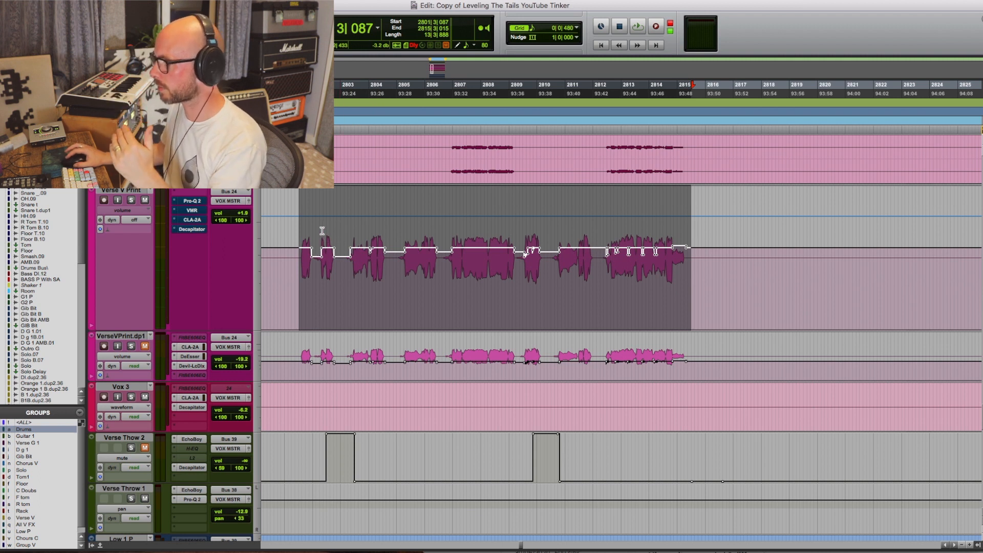
{"action": "left_click", "coordinate": [313, 321]}
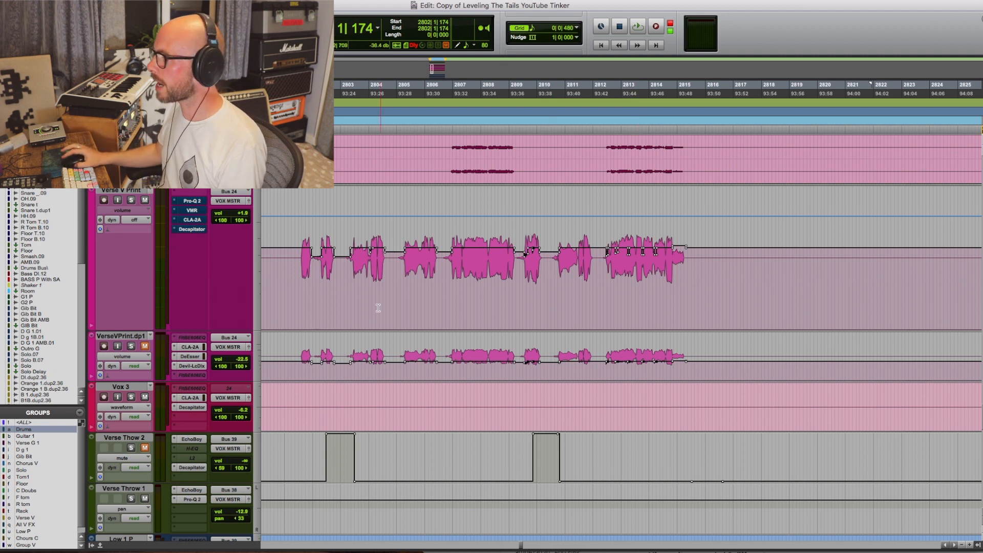
{"action": "left_click", "coordinate": [353, 261]}
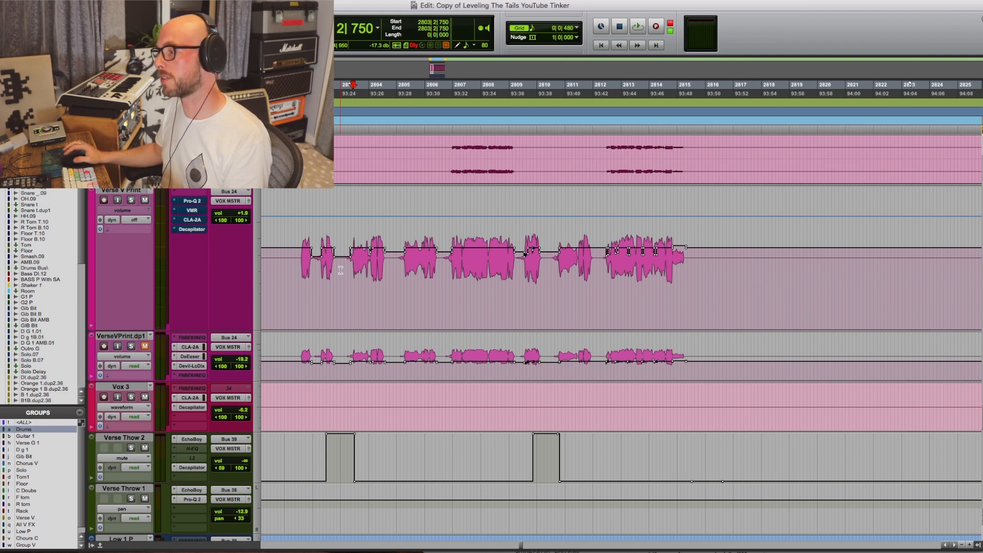
{"action": "left_click", "coordinate": [337, 266]}
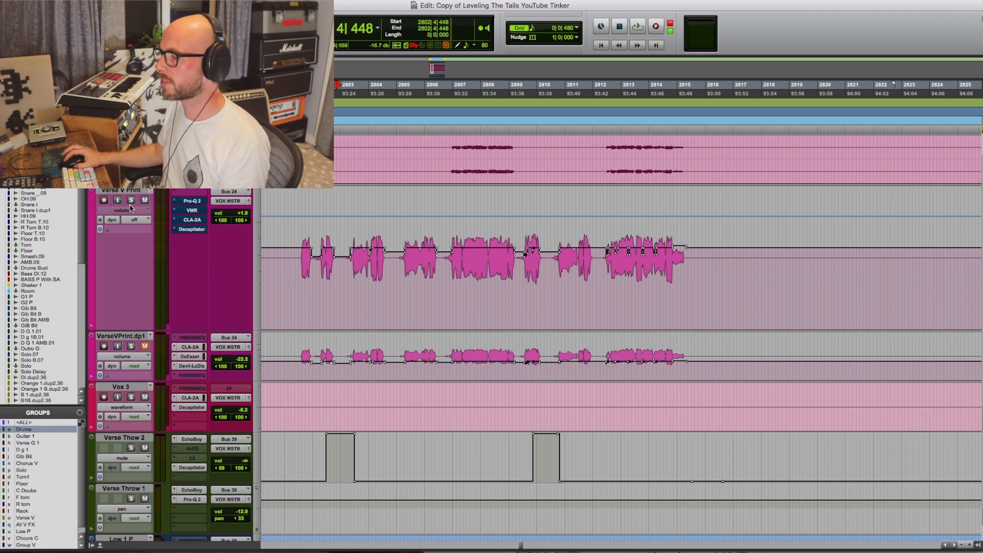
Switch the Verse V Print track to waveform view and place the cursor just before the phrase at bar 2803
{"action": "left_click", "coordinate": [130, 209]}
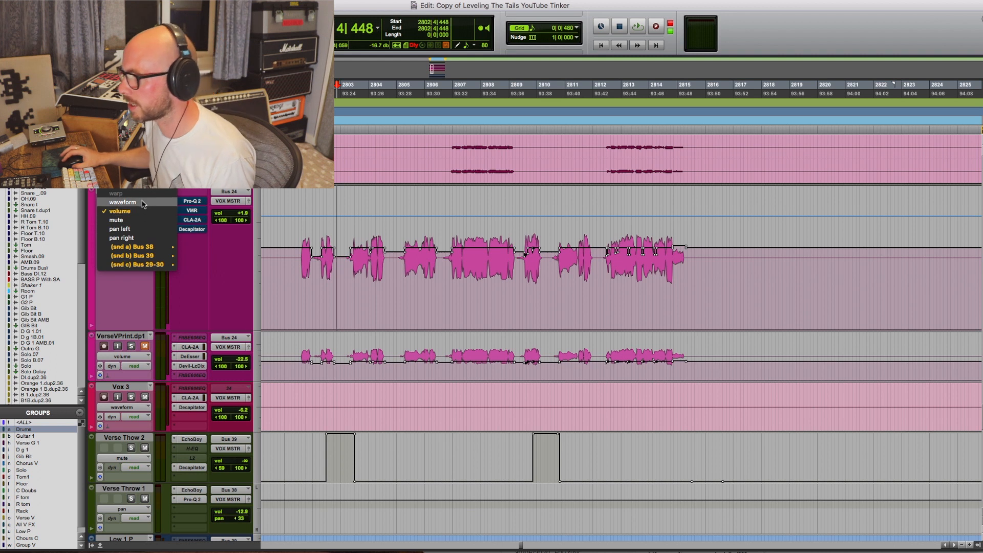
{"action": "left_click", "coordinate": [123, 202]}
{"action": "left_click", "coordinate": [354, 251]}
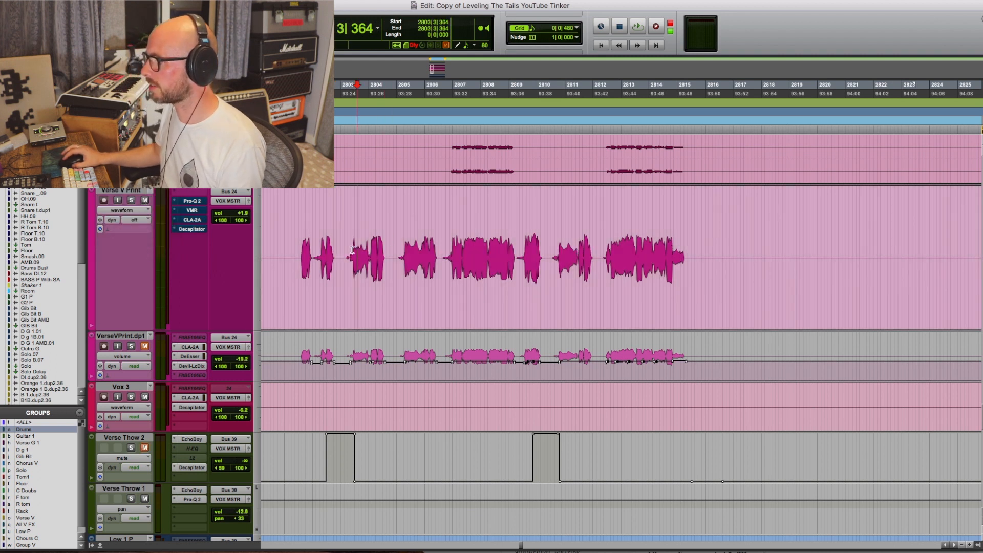
{"action": "left_click", "coordinate": [352, 251]}
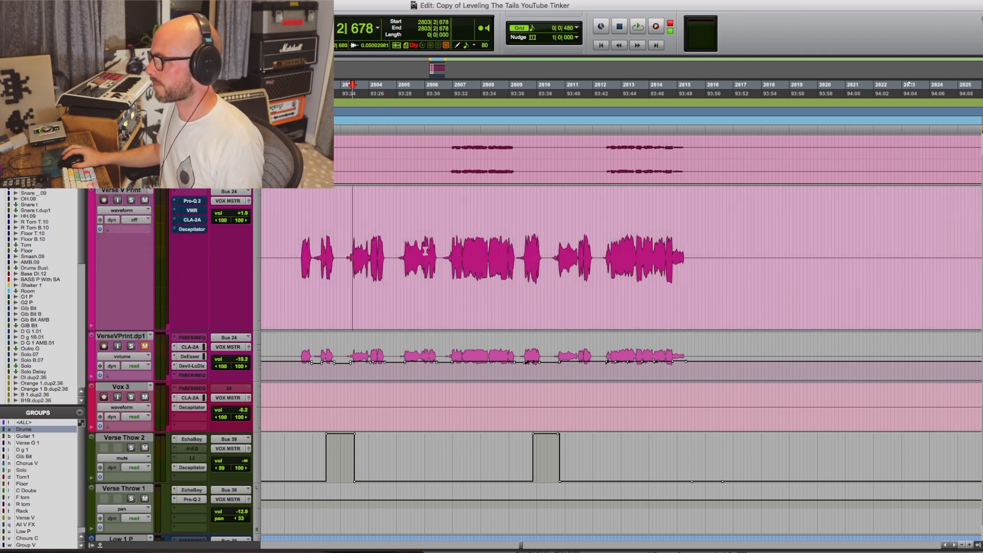
{"action": "left_click", "coordinate": [350, 248]}
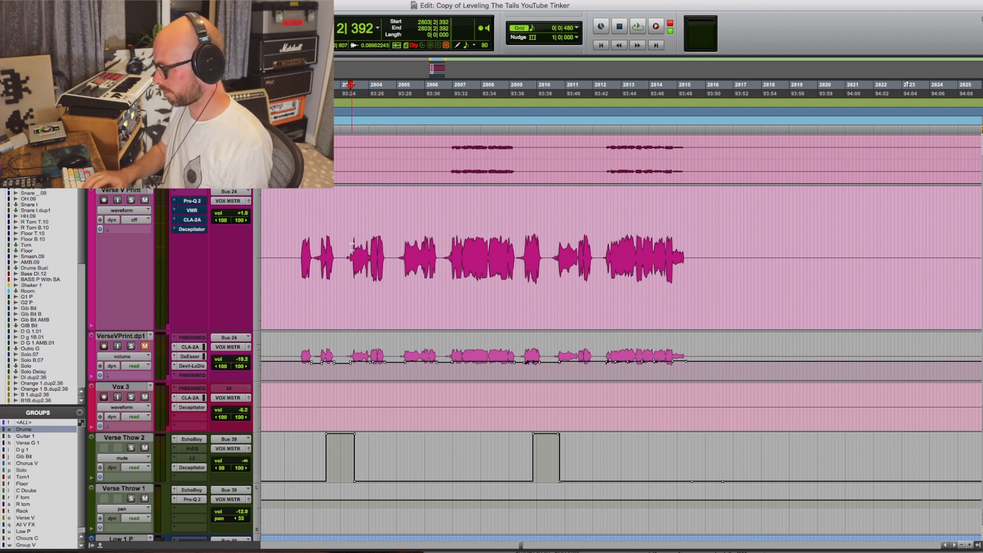
Play the Verse V Print phrase starting in bar 2803 at a closer zoom, stopping after its tail
{"action": "key", "text": "t"}
{"action": "key", "text": "t"}
{"action": "left_click", "coordinate": [619, 254]}
{"action": "key", "text": "space"}
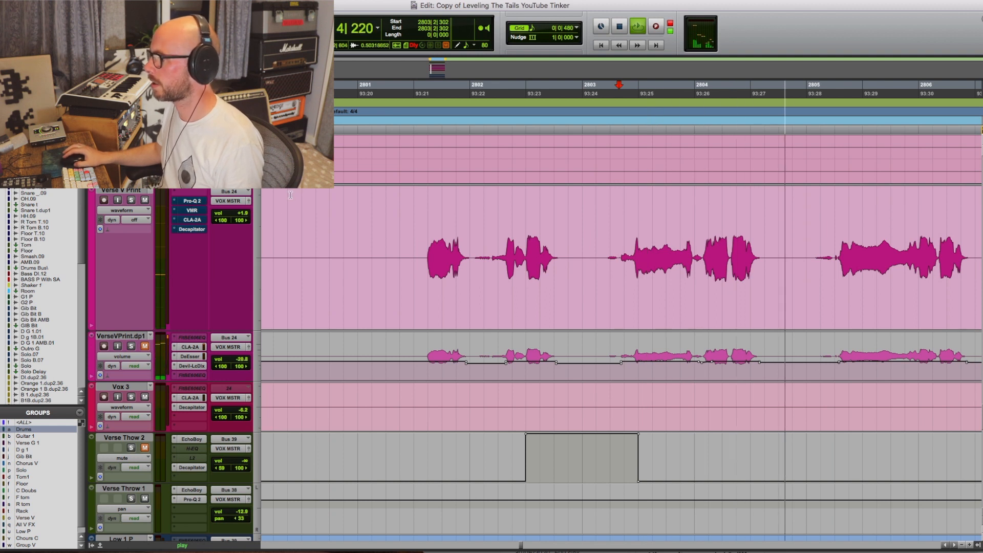
{"action": "key", "text": "space"}
{"action": "scroll", "coordinate": [513, 217], "scroll_direction": "right", "scroll_amount": 5}
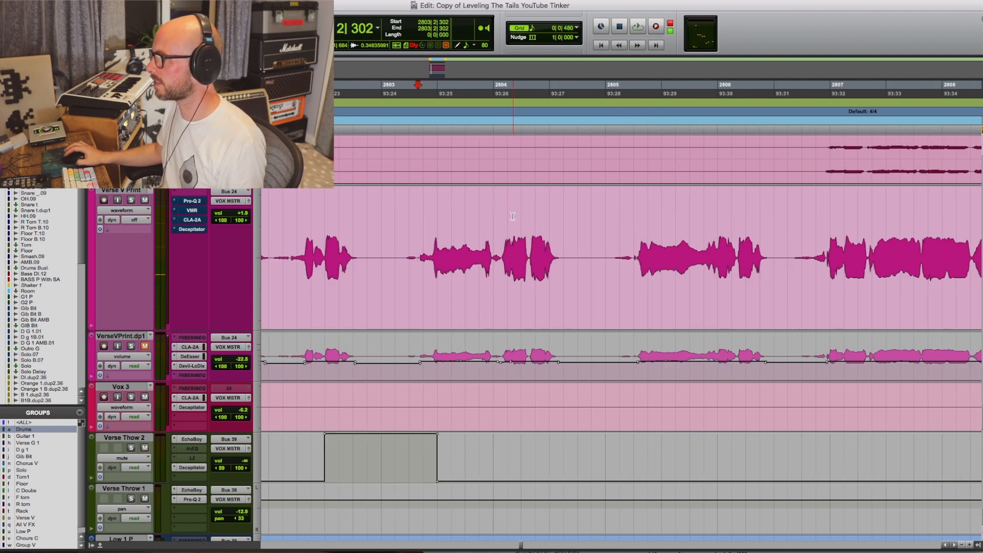
Separate the phrase tail in bar 2804 on Verse V Print into its own clip and raise its clip gain to +3.5 dB
{"action": "left_click_drag", "start_coordinate": [546, 250], "coordinate": [566, 248]}
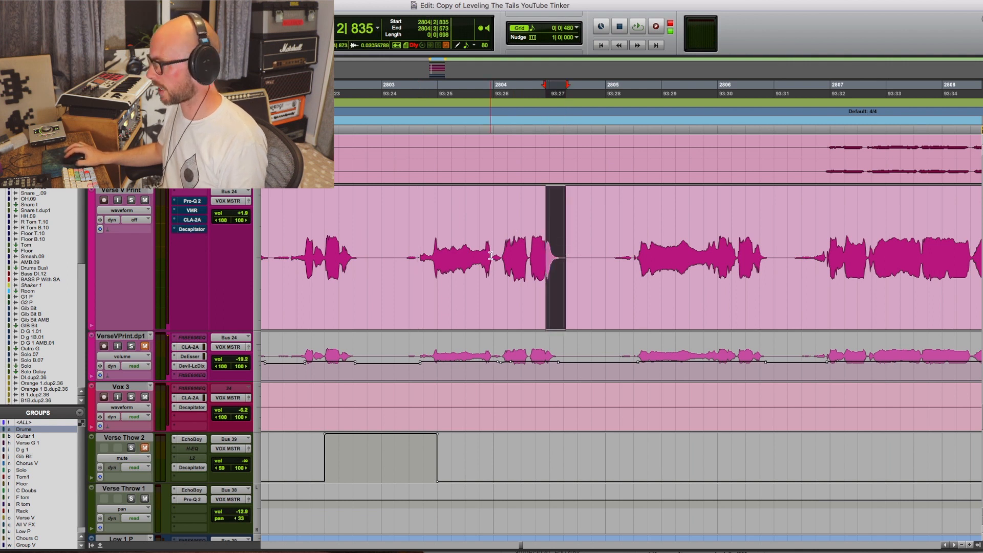
{"action": "key", "text": "super+e"}
{"action": "key", "text": "super+bracketright"}
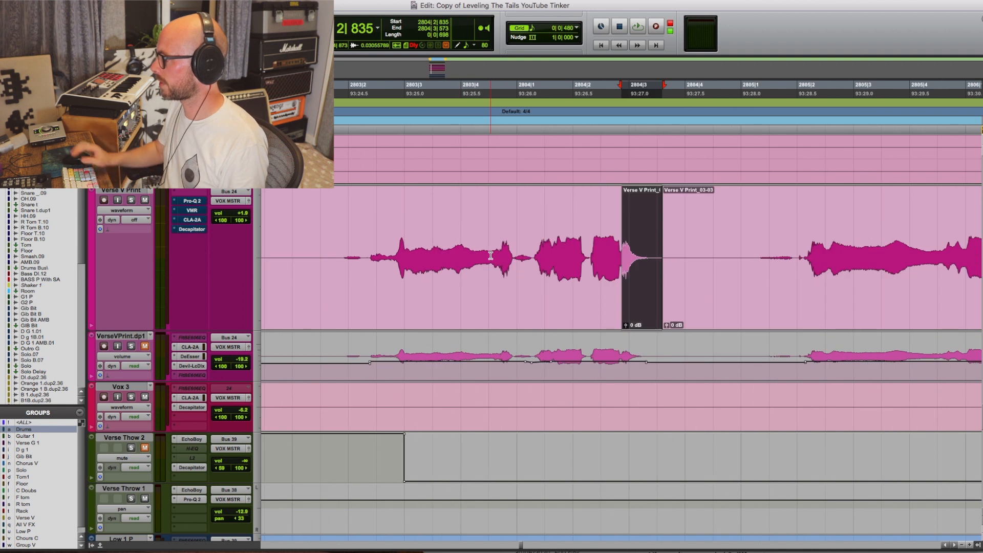
{"action": "key", "text": "super+bracketright"}
{"action": "left_click", "coordinate": [625, 324]}
{"action": "left_click_drag", "start_coordinate": [626, 324], "coordinate": [624, 320]}
{"action": "key", "text": "super+bracketleft"}
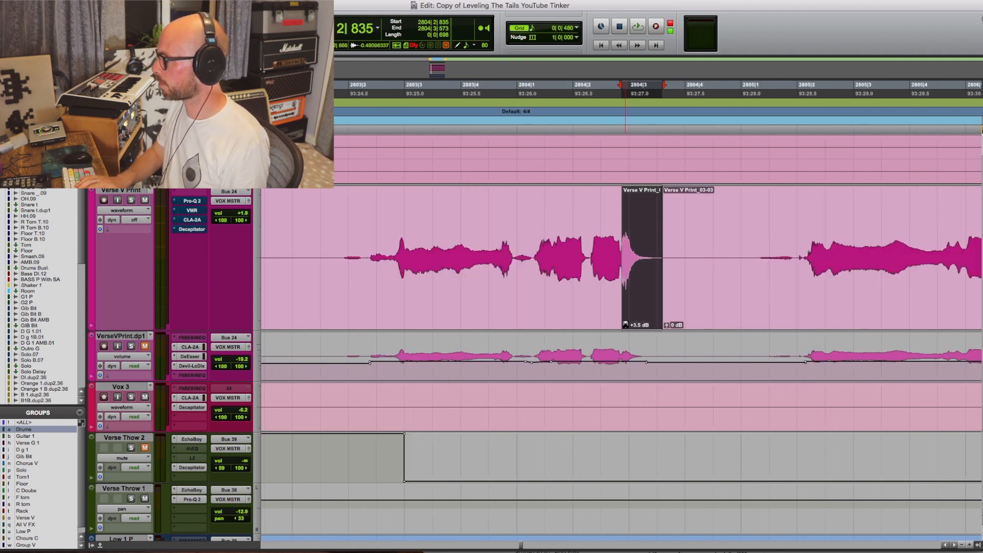
{"action": "key", "text": "super+bracketleft"}
Play back from the start of the bar 2803 phrase to hear the raised tail
{"action": "left_click", "coordinate": [494, 245]}
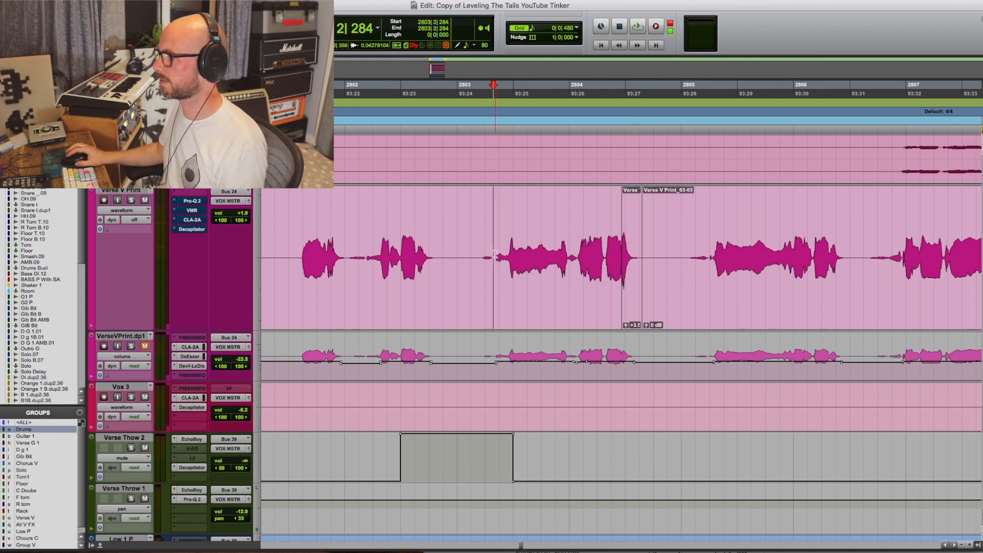
{"action": "key", "text": "space"}
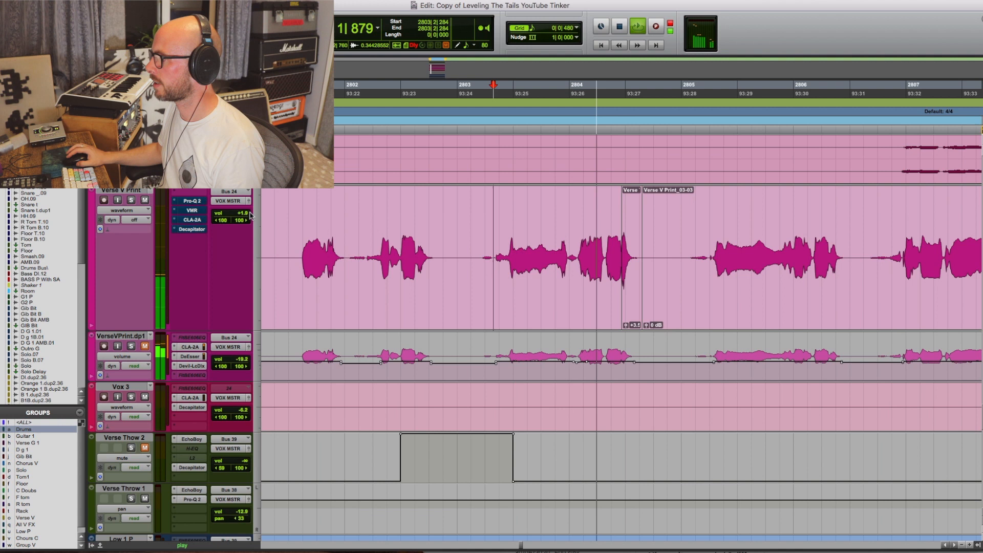
{"action": "key", "text": "space"}
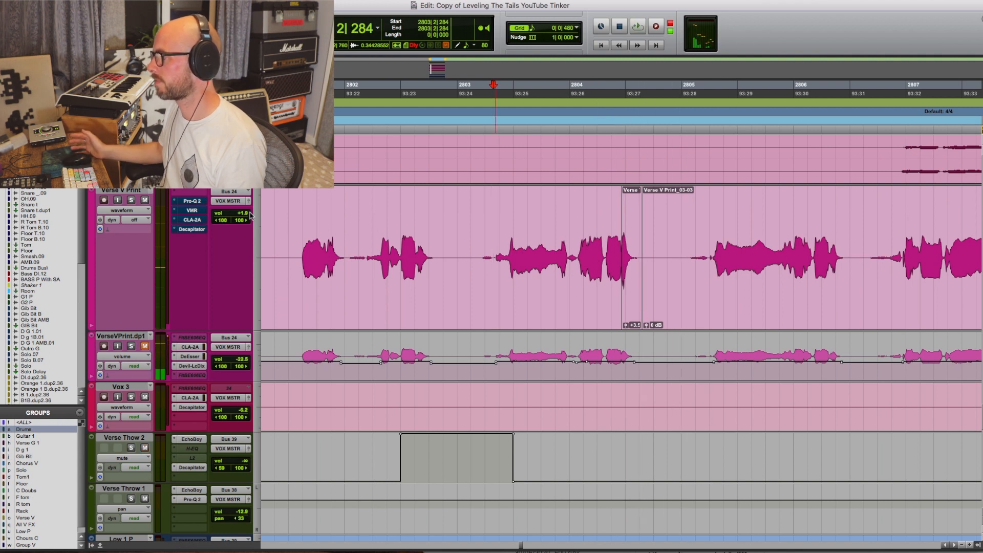
Undo the tail's clip gain change and the clip separation on Verse V Print
{"action": "key", "text": "super+z"}
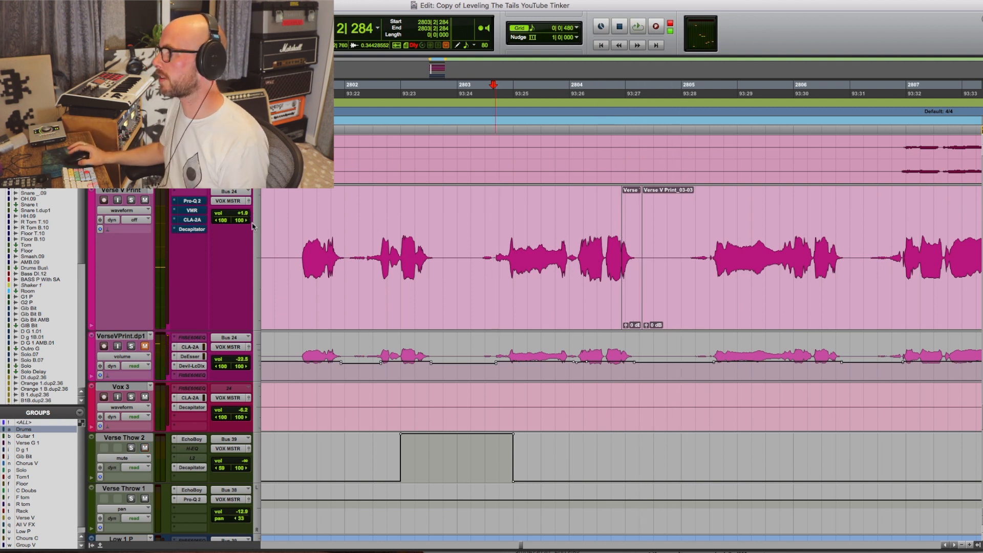
{"action": "left_click", "coordinate": [504, 231]}
{"action": "key", "text": "super+z"}
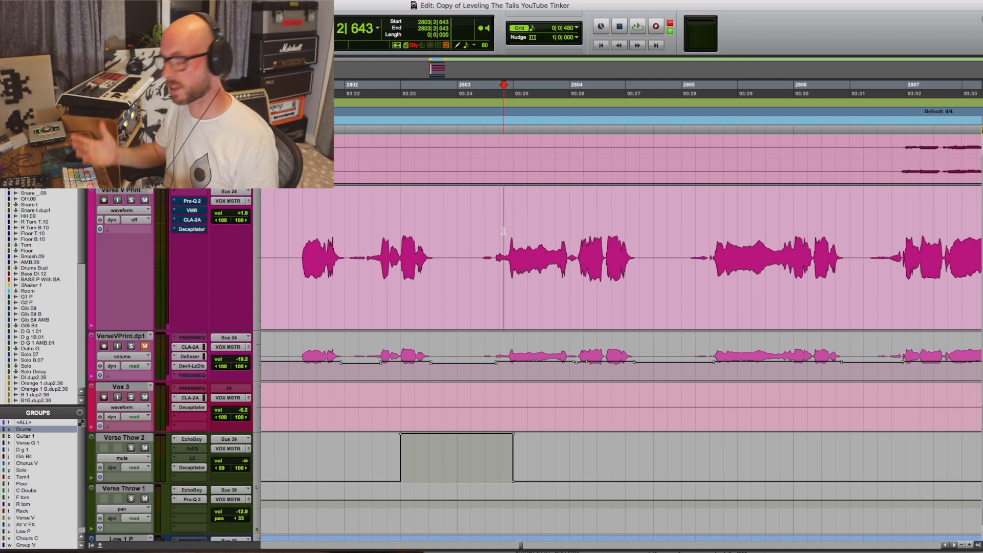
Select the whole verse vocal on Verse V Print from about bar 2801 to bar 2817
{"action": "scroll", "coordinate": [421, 226], "scroll_direction": "down", "scroll_amount": 2}
{"action": "left_click", "coordinate": [360, 219]}
{"action": "mouse_move", "coordinate": [361, 219]}
{"action": "left_mouse_down"}
{"action": "mouse_move", "coordinate": [704, 246]}
{"action": "mouse_move", "coordinate": [981, 251]}
{"action": "mouse_move", "coordinate": [903, 250]}
{"action": "left_mouse_up"}
{"action": "key", "text": "super+bracketleft"}
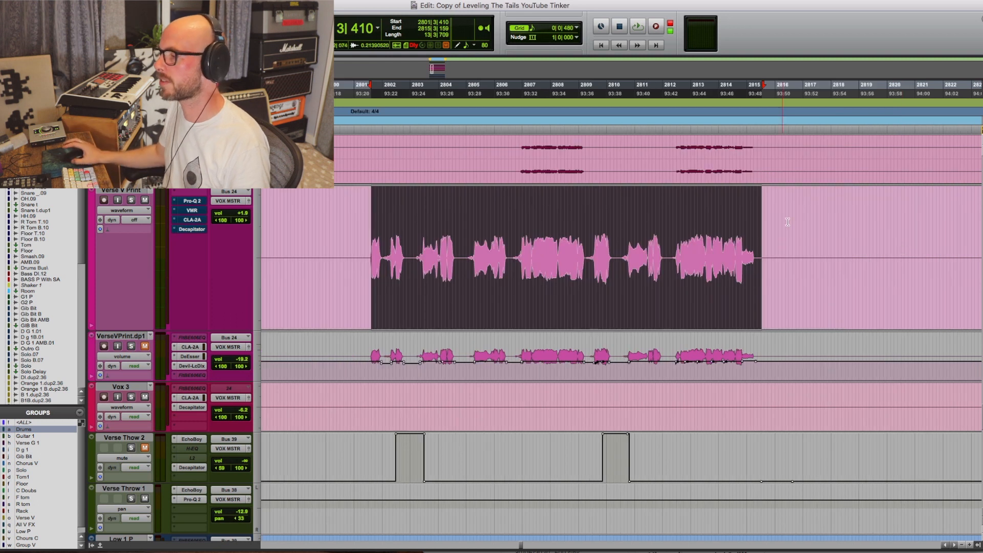
{"action": "left_click_drag", "start_coordinate": [369, 256], "coordinate": [765, 251]}
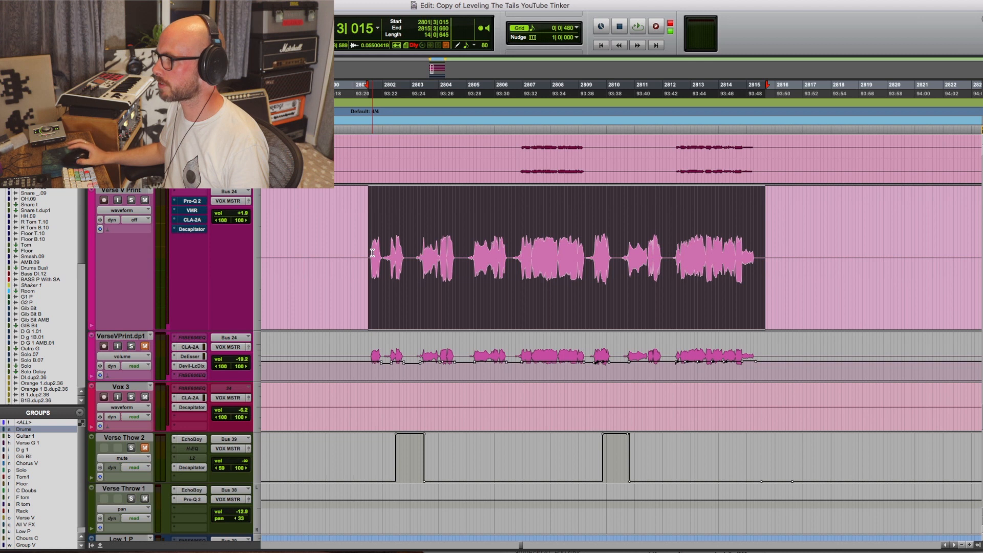
{"action": "left_click_drag", "start_coordinate": [367, 250], "coordinate": [820, 254]}
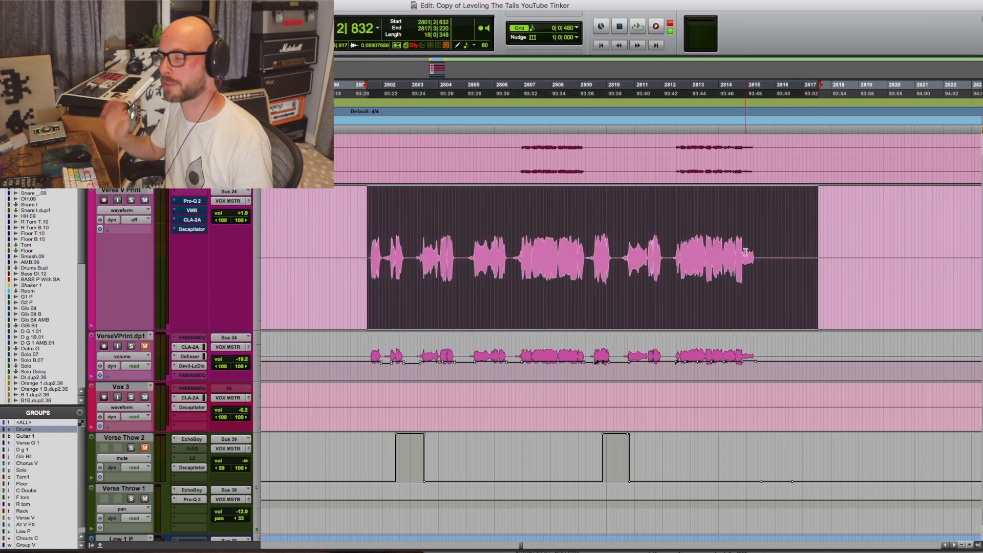
Play the selected verse and raise the Verse V Print output volume to +3.1 dB
{"action": "key", "text": "space"}
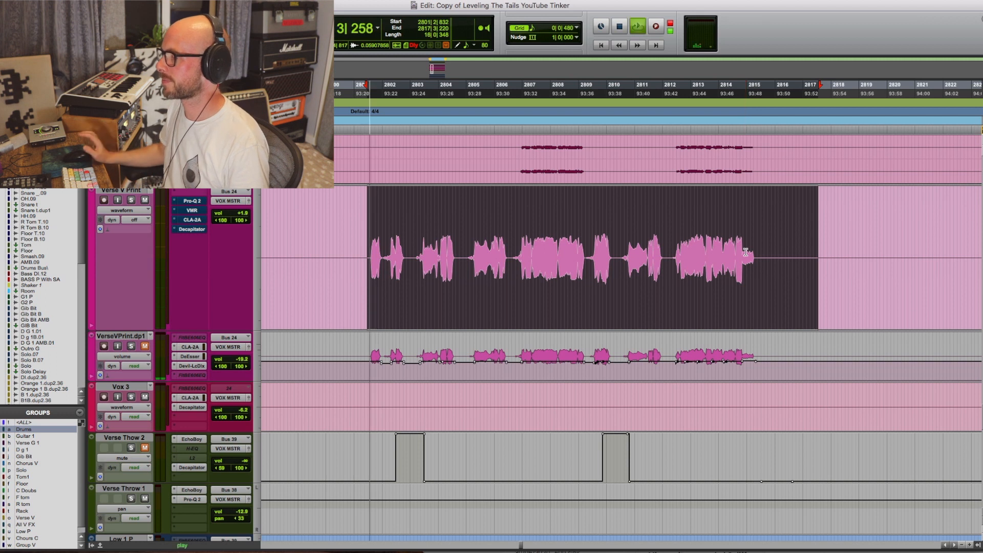
{"action": "left_click", "coordinate": [249, 202]}
{"action": "left_click_drag", "start_coordinate": [619, 162], "coordinate": [618, 161]}
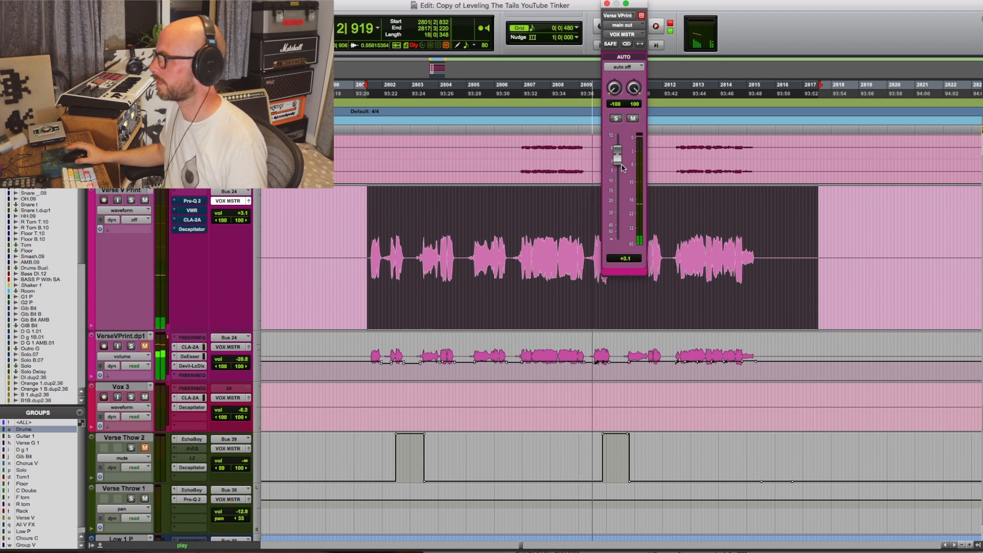
Play from the end of bar 2806 with Verse V Print soloed, stop playback and remove the solo
{"action": "key", "text": "space"}
{"action": "left_click", "coordinate": [515, 236]}
{"action": "key", "text": "space"}
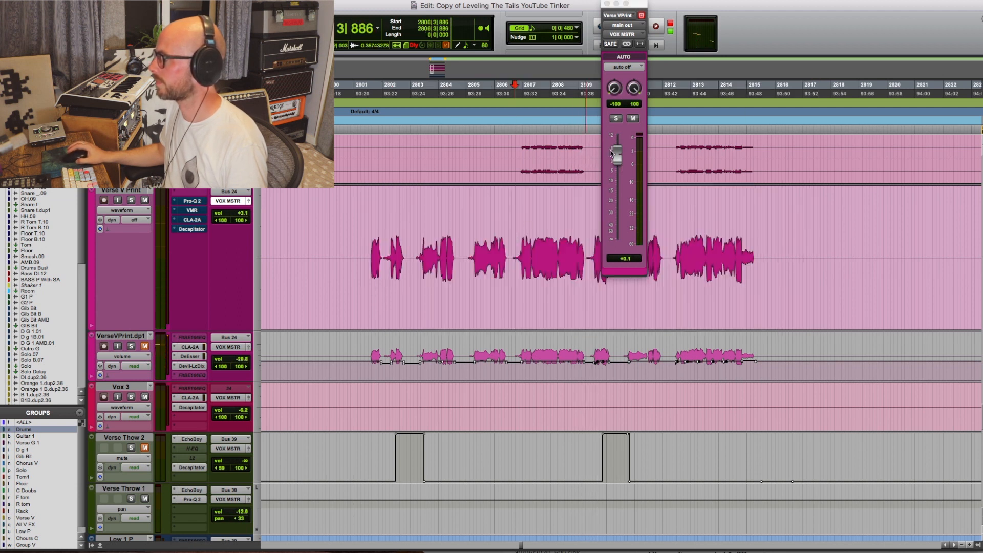
{"action": "left_click", "coordinate": [131, 200]}
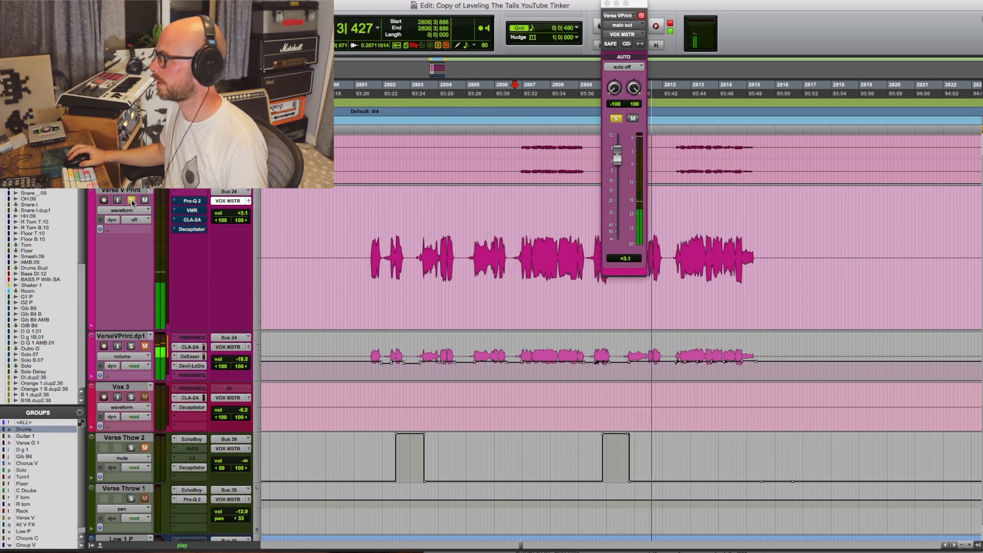
{"action": "key", "text": "space"}
{"action": "left_click", "coordinate": [132, 201]}
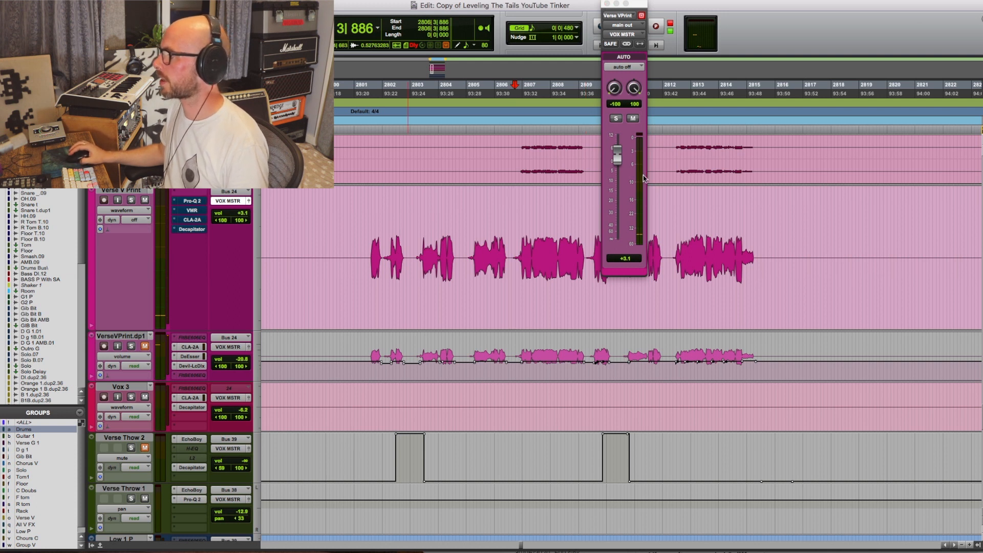
Reset the Verse V Print volume fader to 0.0 dB and close its output window
{"action": "left_click", "coordinate": [620, 162], "text": "alt"}
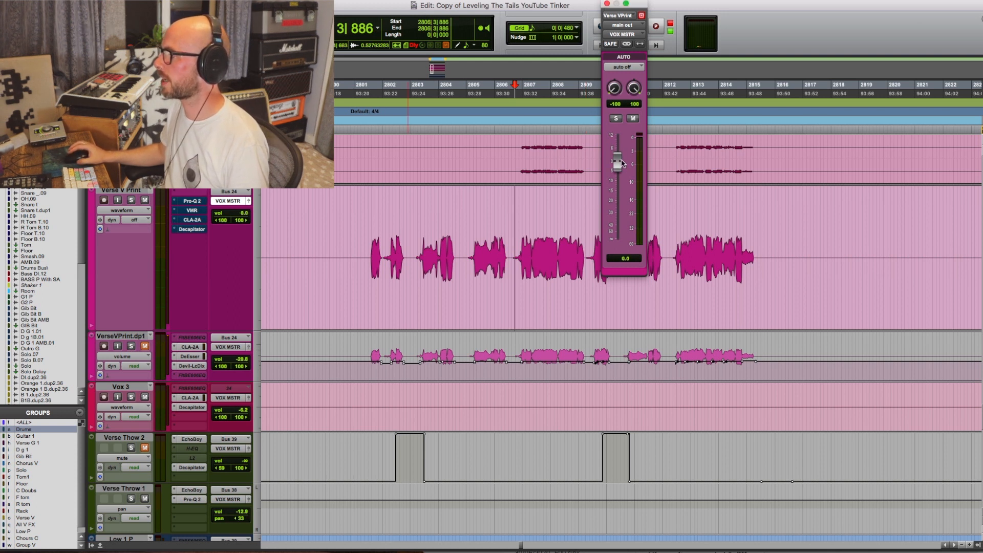
{"action": "left_click", "coordinate": [608, 4]}
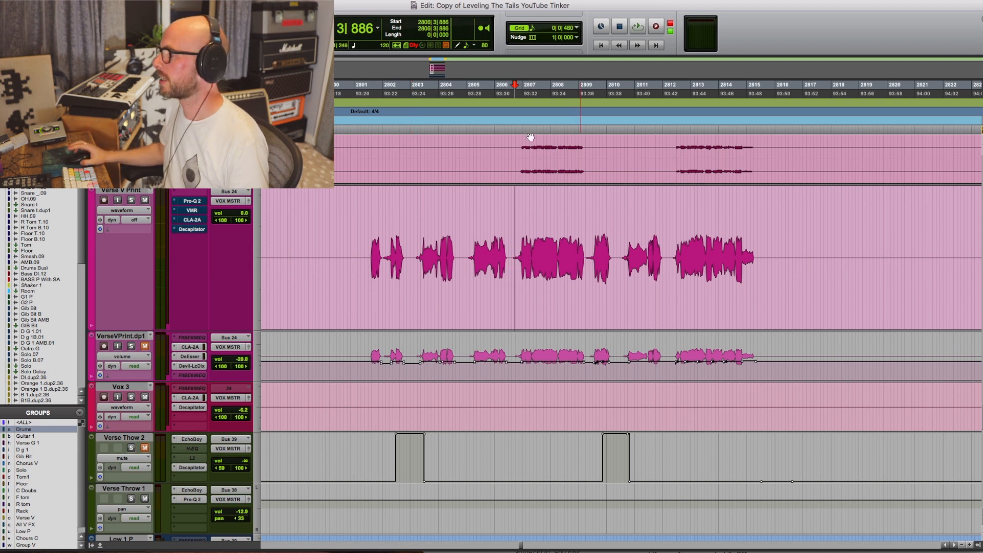
Select the verse vocal on Verse V Print from about bar 2801 to bar 2817 and open the track's Pro-Q 2 plug-in
{"action": "left_click_drag", "start_coordinate": [360, 253], "coordinate": [898, 256]}
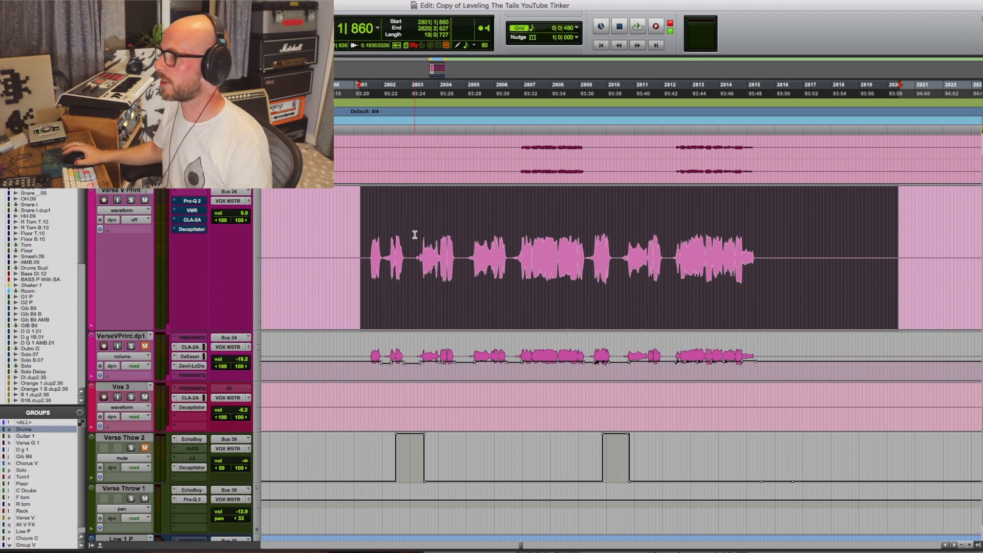
{"action": "left_click", "coordinate": [369, 278]}
{"action": "left_click", "coordinate": [809, 237], "text": "shift"}
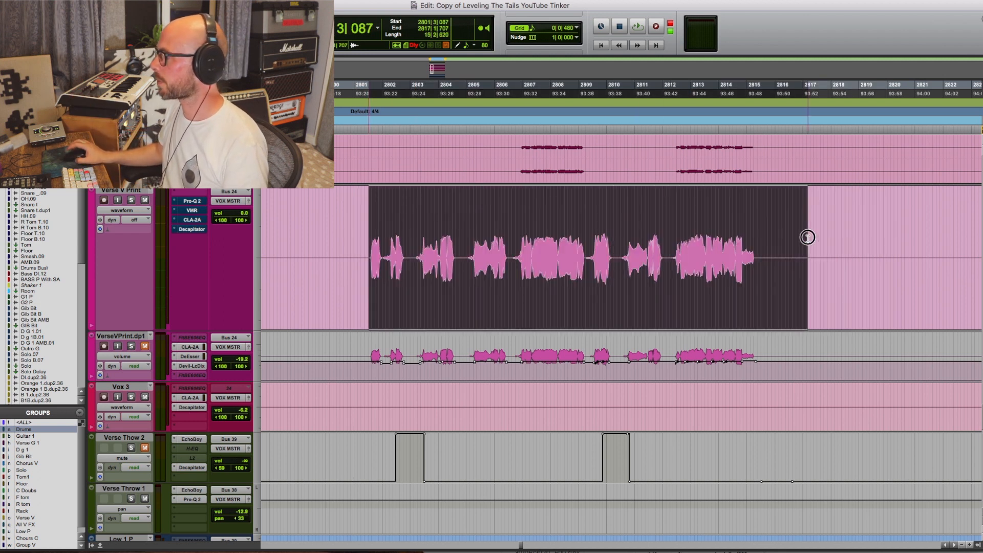
{"action": "left_click_drag", "start_coordinate": [808, 237], "coordinate": [807, 239]}
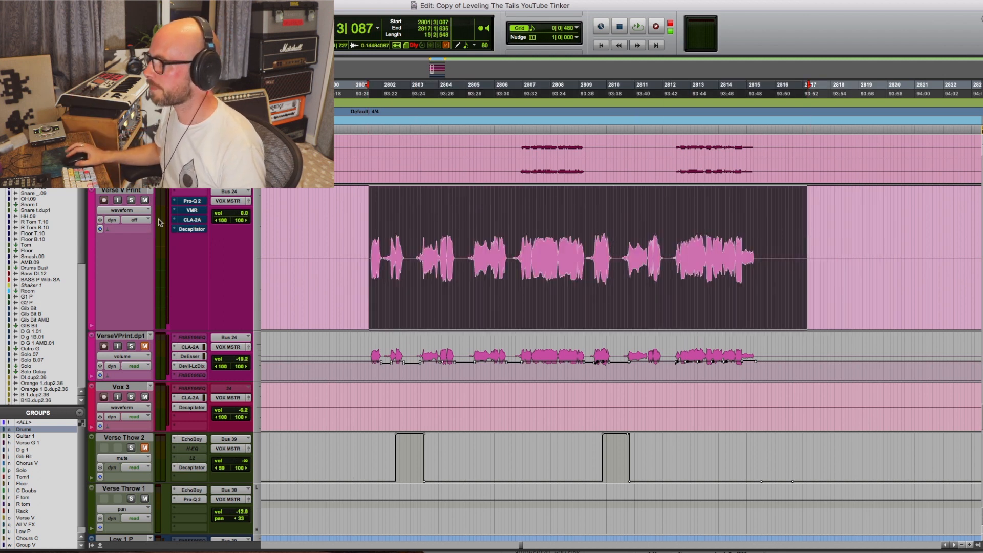
{"action": "key", "text": "super+equal"}
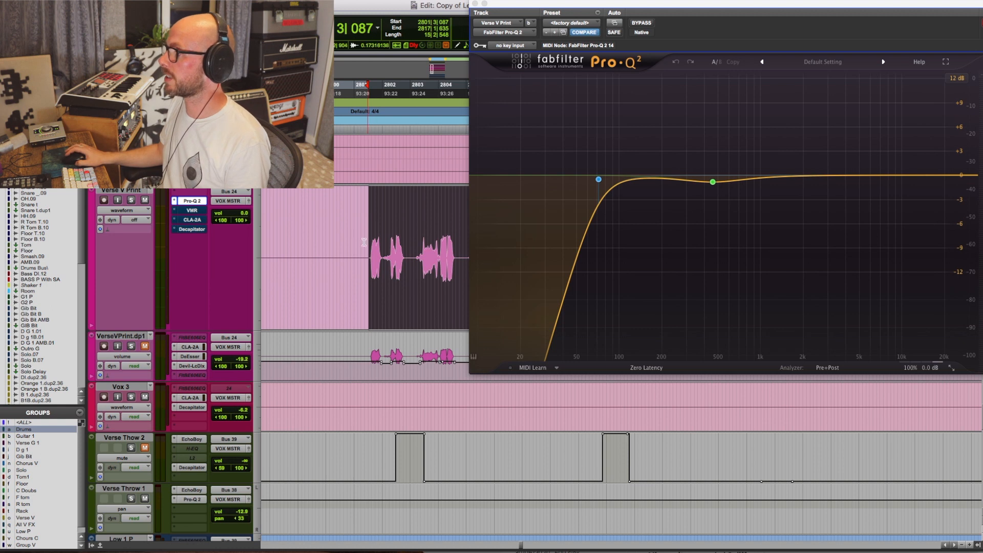
Look through the rest of the selected verse, show the mixer and move the Pro-Q 2 window clear of the Verse V Print inserts
{"action": "scroll", "coordinate": [361, 244], "scroll_direction": "right", "scroll_amount": 3}
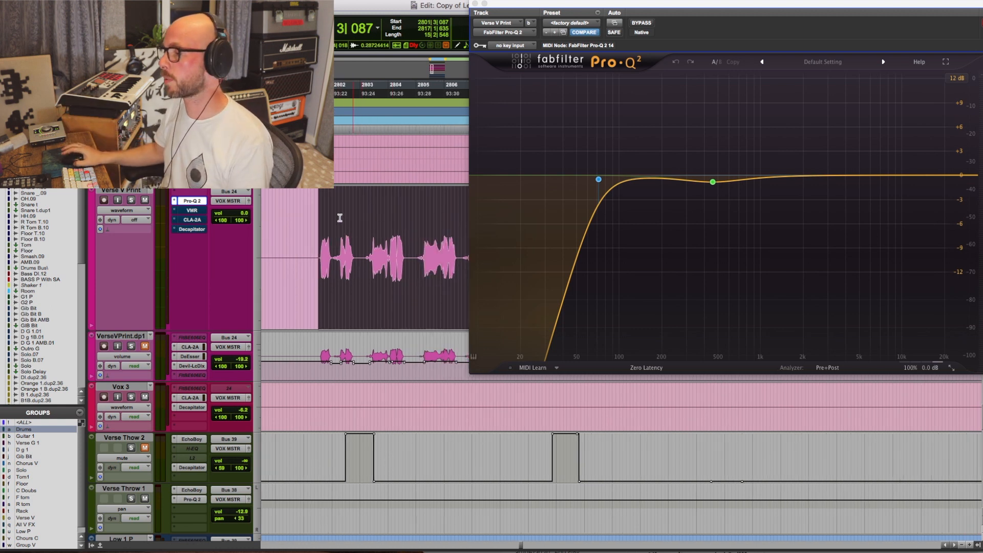
{"action": "scroll", "coordinate": [340, 219], "scroll_direction": "right", "scroll_amount": 6}
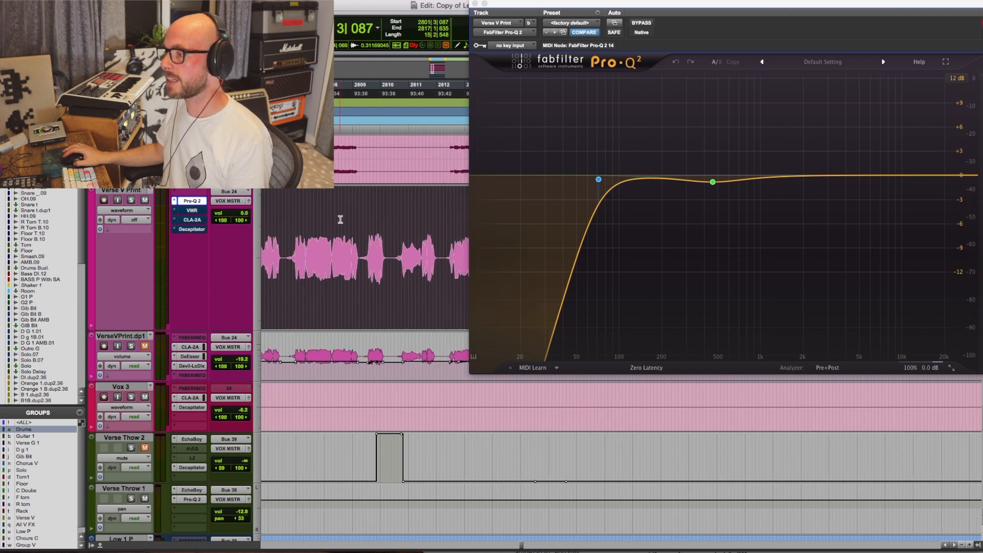
{"action": "scroll", "coordinate": [339, 219], "scroll_direction": "right", "scroll_amount": 6}
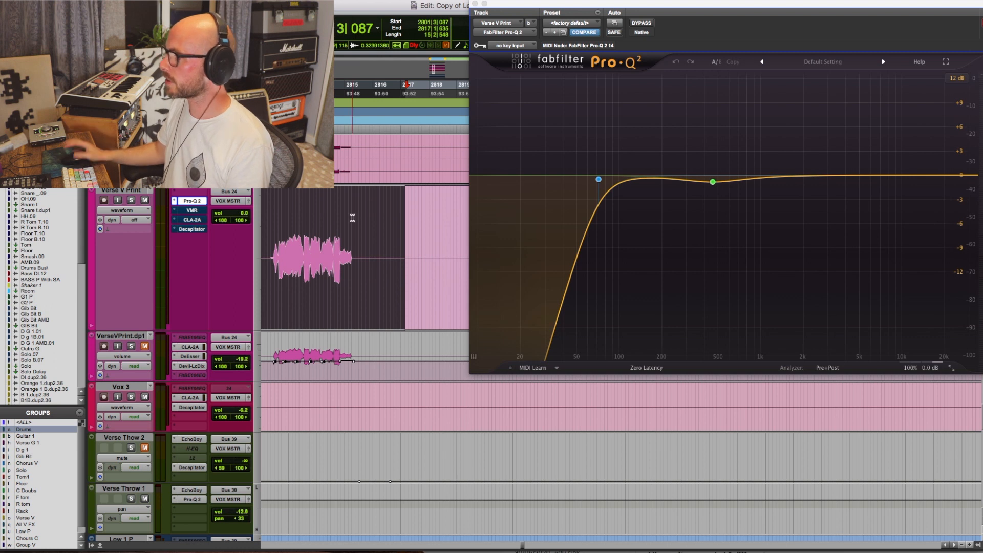
{"action": "key", "text": "super+equal"}
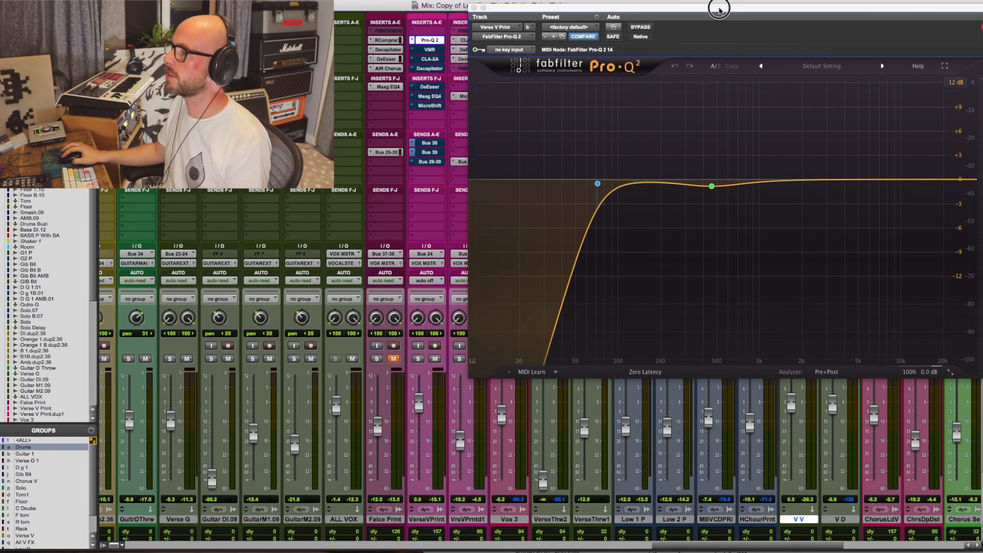
{"action": "left_click_drag", "start_coordinate": [720, 6], "coordinate": [647, 10]}
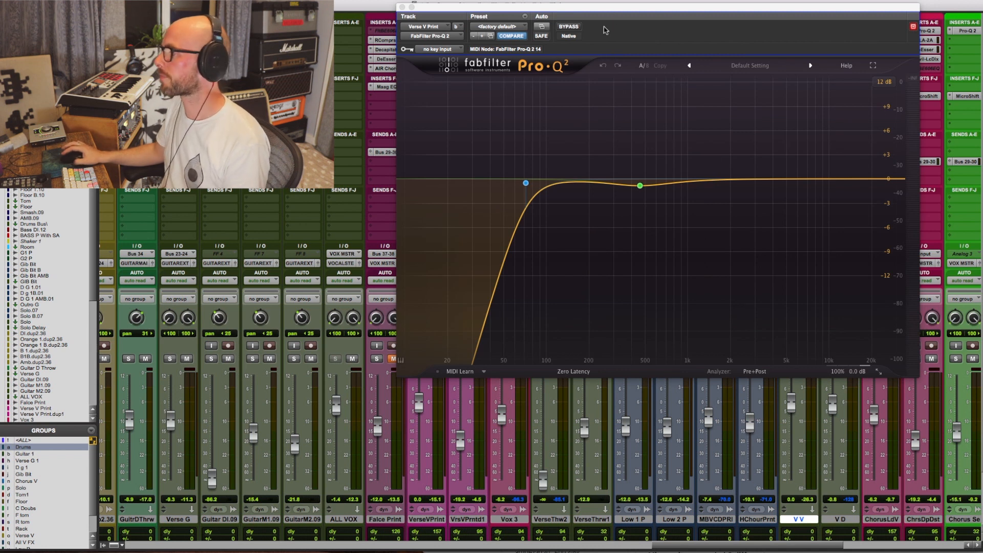
{"action": "left_click_drag", "start_coordinate": [604, 10], "coordinate": [404, 39]}
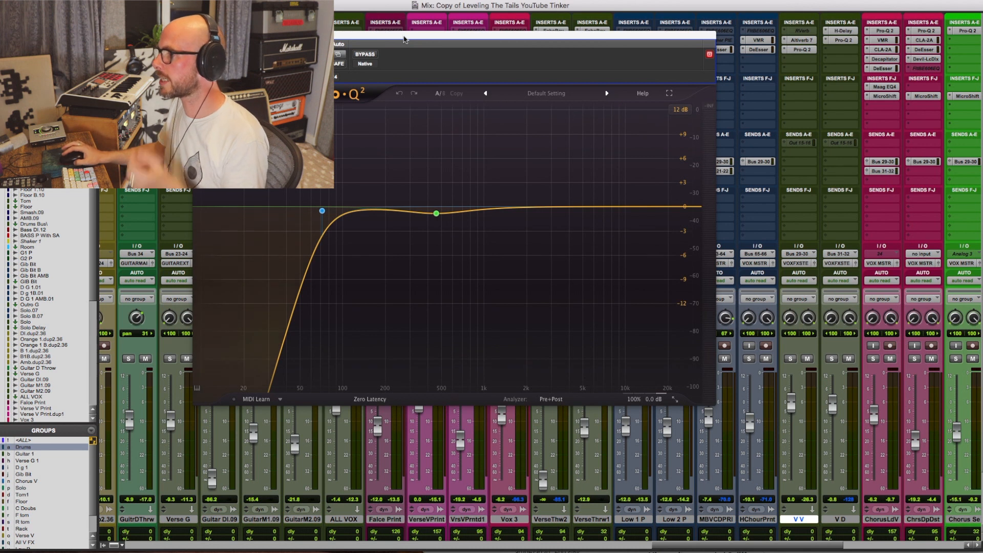
{"action": "left_click_drag", "start_coordinate": [399, 38], "coordinate": [400, 40]}
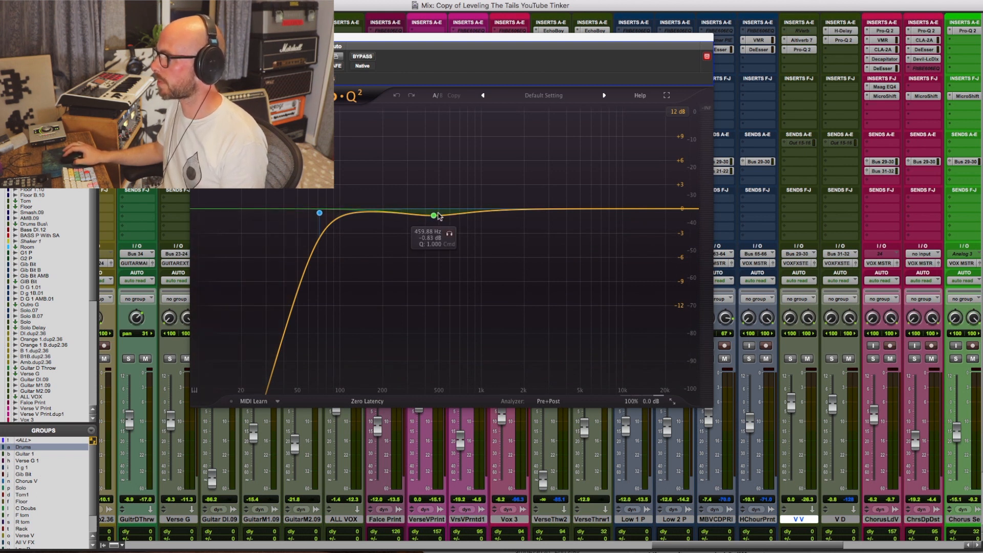
{"action": "left_click_drag", "start_coordinate": [414, 41], "coordinate": [526, 142]}
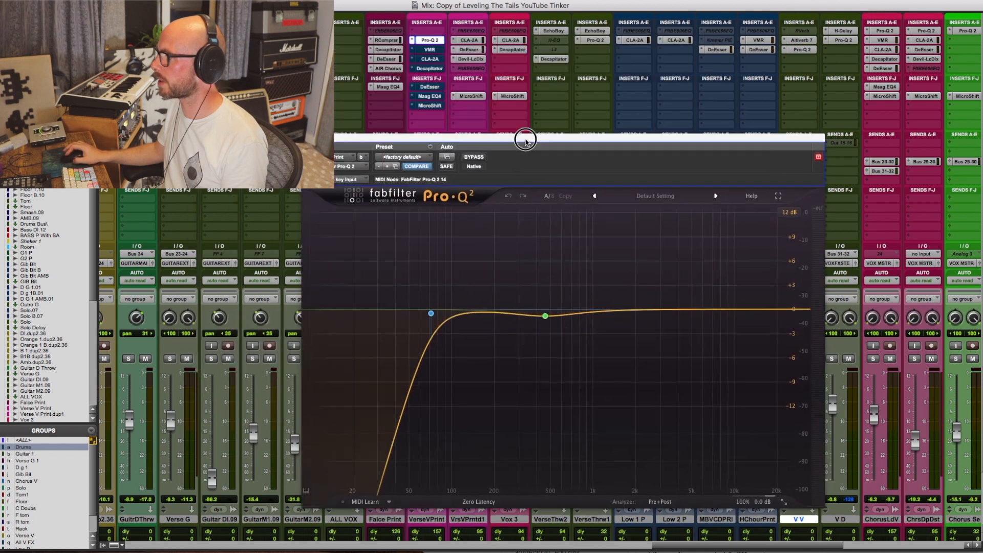
Compare the soloed Verse V Print vocal with Pro-Q 2 bypassed and active during playback
{"action": "left_click", "coordinate": [474, 157]}
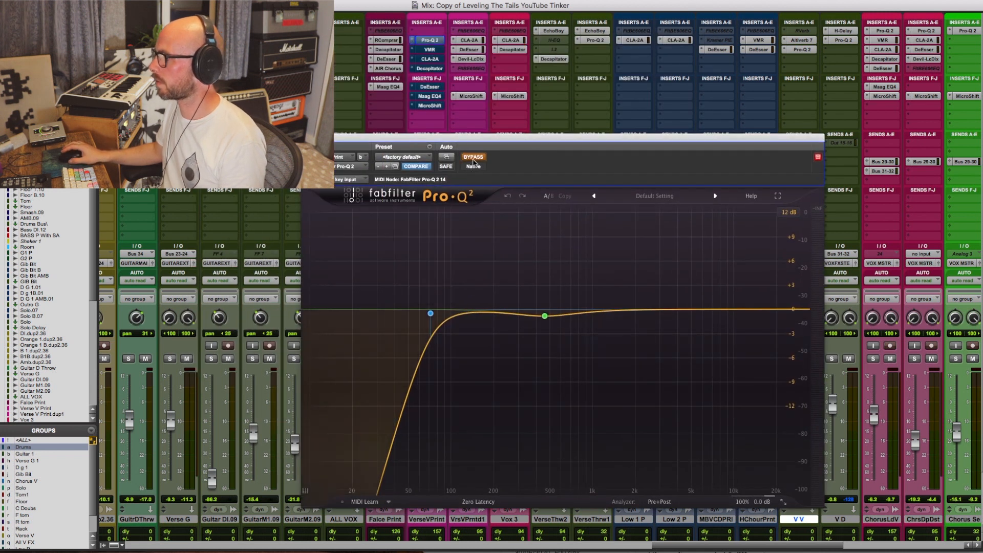
{"action": "left_click_drag", "start_coordinate": [470, 141], "coordinate": [667, 7]}
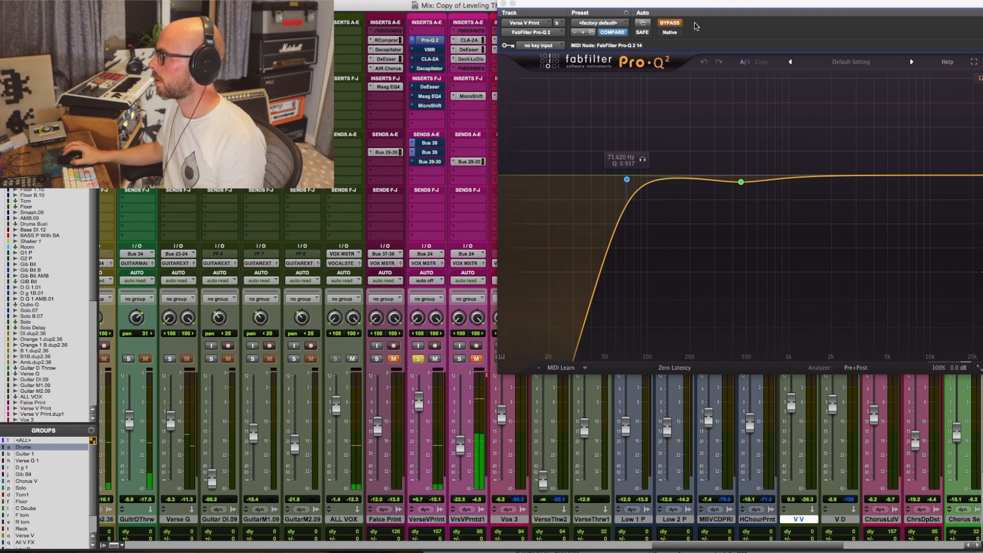
{"action": "left_click_drag", "start_coordinate": [719, 7], "coordinate": [669, 7]}
{"action": "left_click", "coordinate": [620, 24]}
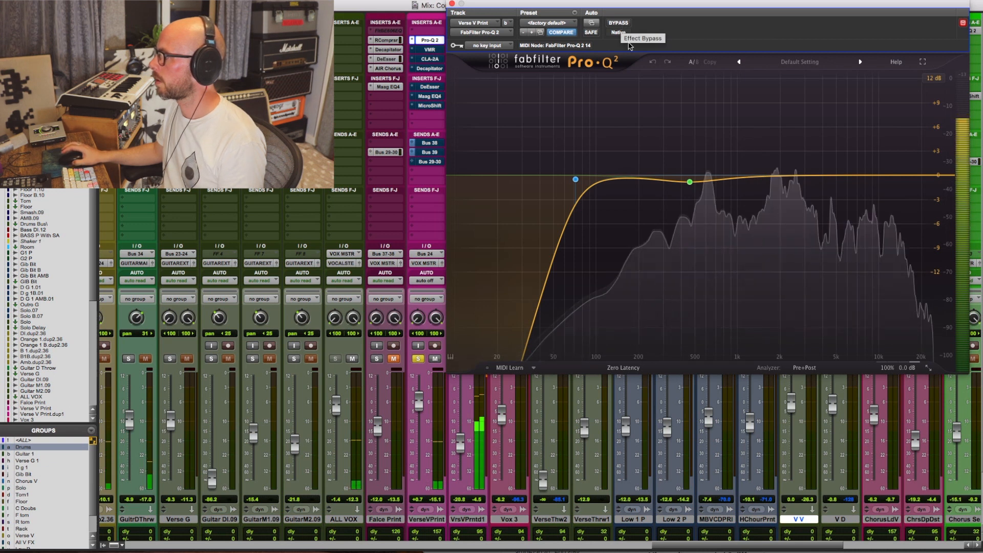
{"action": "left_click", "coordinate": [707, 201]}
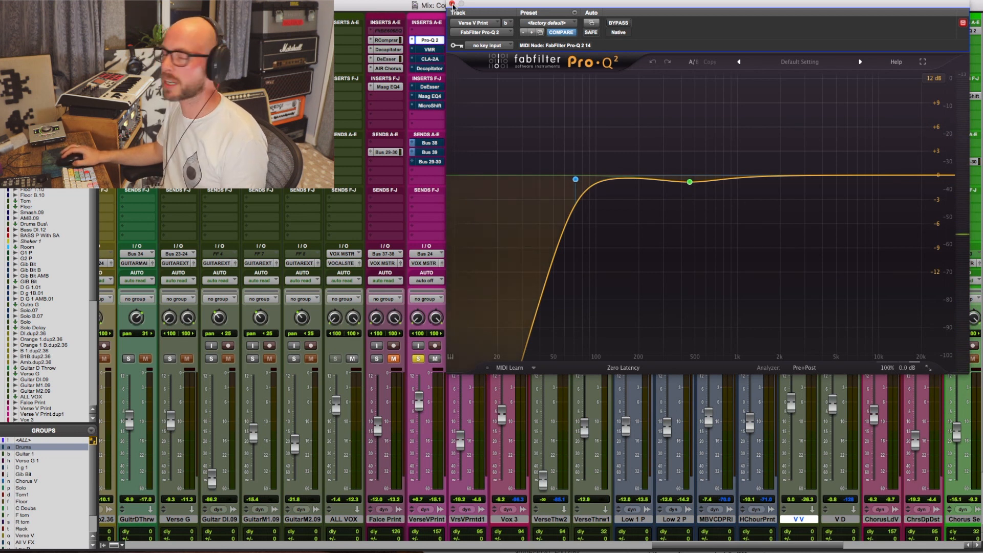
{"action": "left_click", "coordinate": [452, 5]}
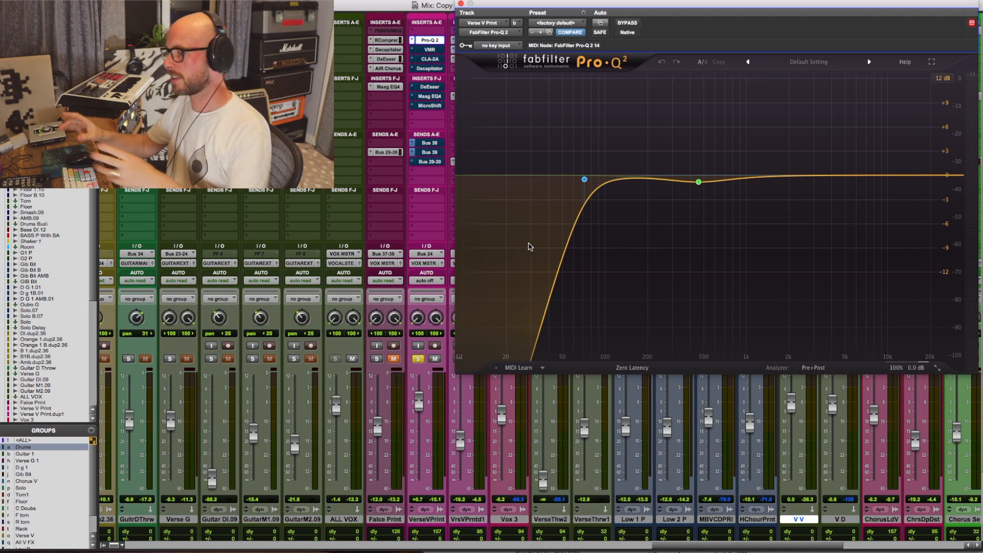
Return to the edit window and select the Verse V Print vocal from about bar 2801 to bar 2812
{"action": "key", "text": "super+equal"}
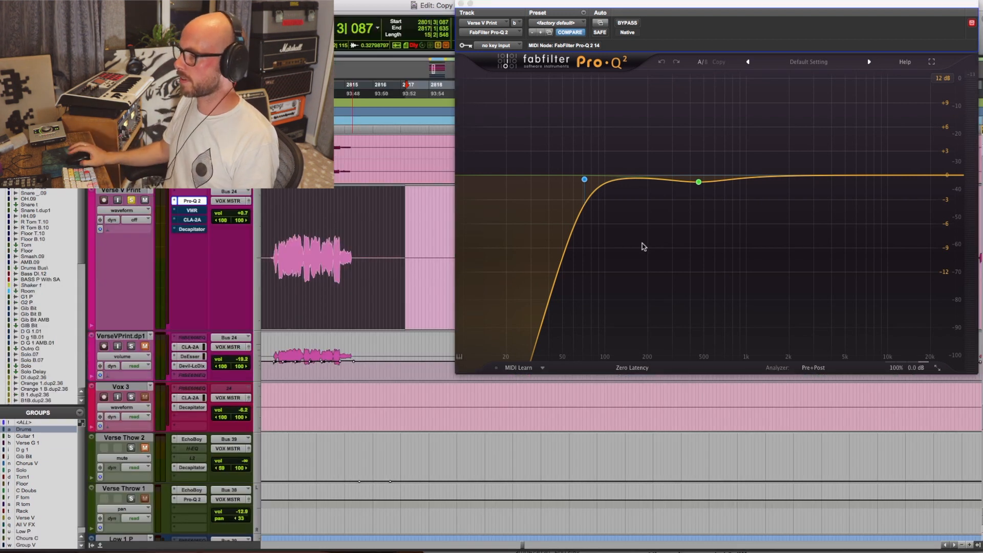
{"action": "left_click_drag", "start_coordinate": [358, 242], "coordinate": [431, 241]}
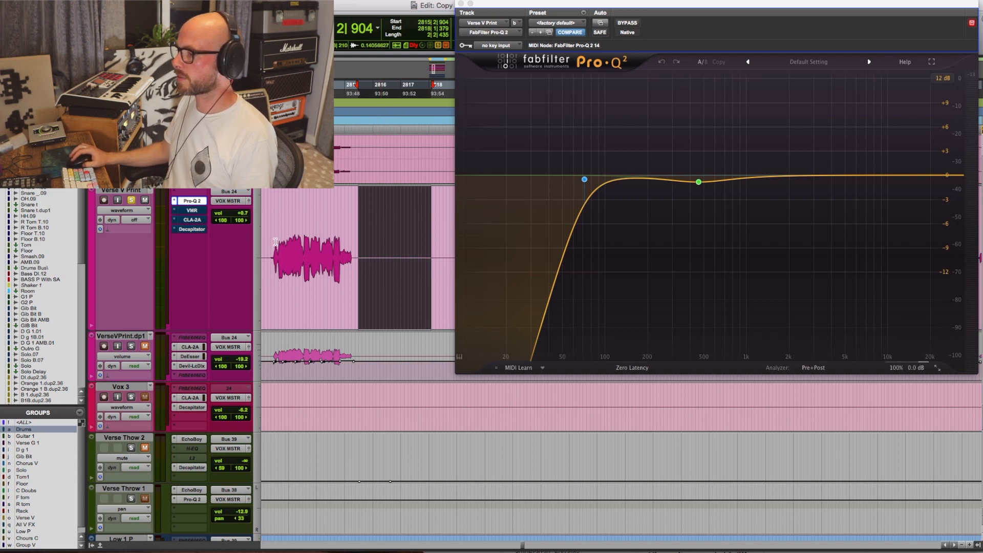
{"action": "left_click_drag", "start_coordinate": [271, 240], "coordinate": [370, 238]}
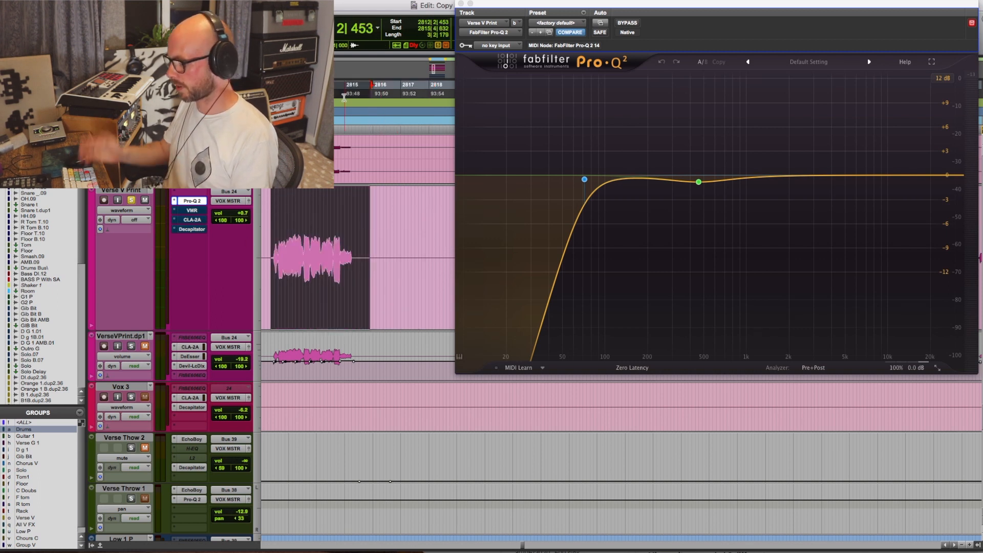
{"action": "key", "text": "r"}
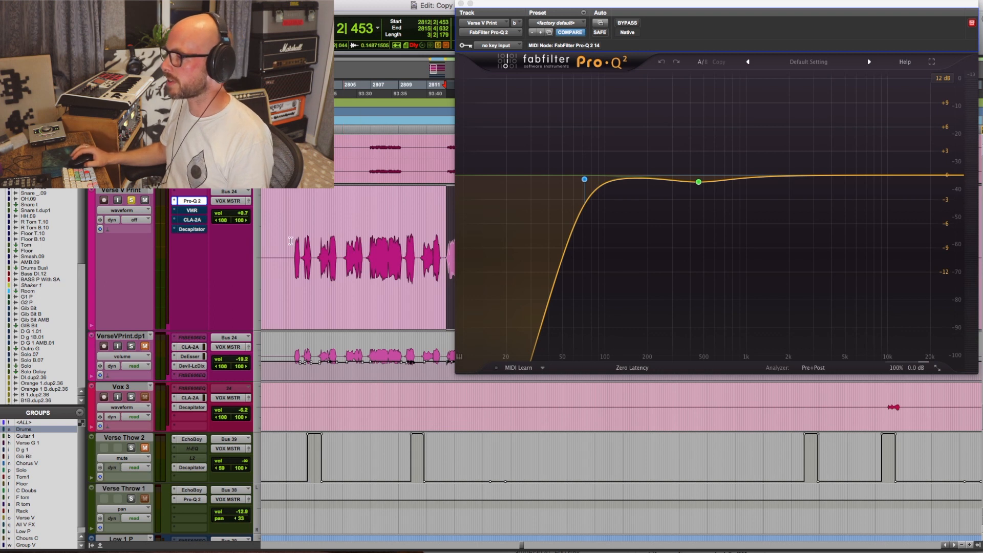
{"action": "left_click_drag", "start_coordinate": [293, 248], "coordinate": [445, 248]}
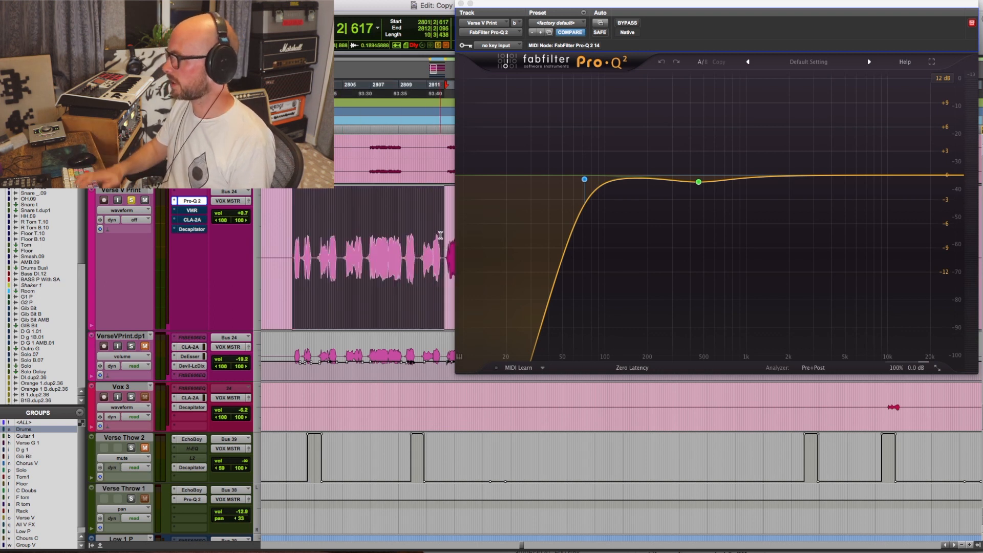
In the mixer, close Pro-Q 2, open the VMR insert on Verse V Print and take it out of bypass
{"action": "key", "text": "super+equal"}
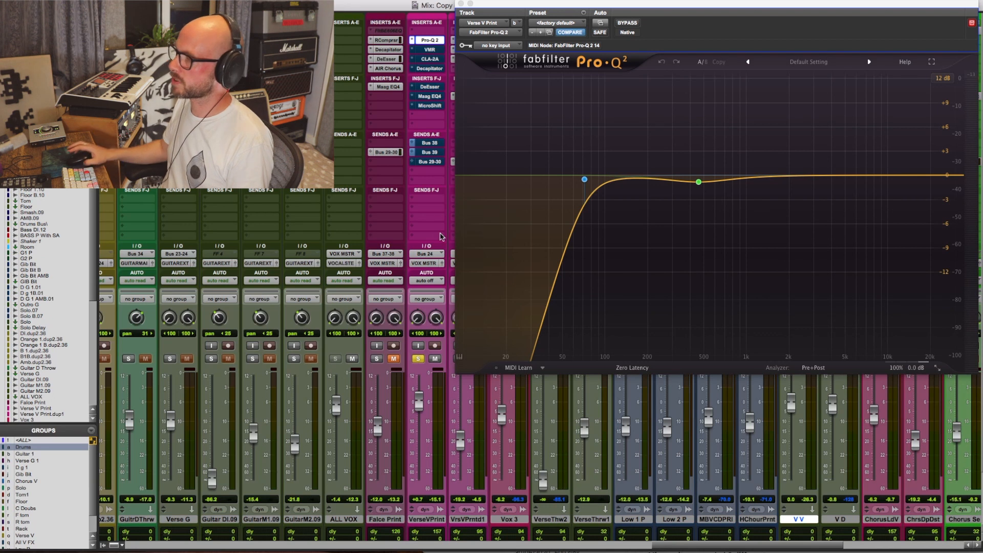
{"action": "left_click", "coordinate": [461, 5]}
{"action": "left_click", "coordinate": [430, 50]}
{"action": "left_click", "coordinate": [631, 23]}
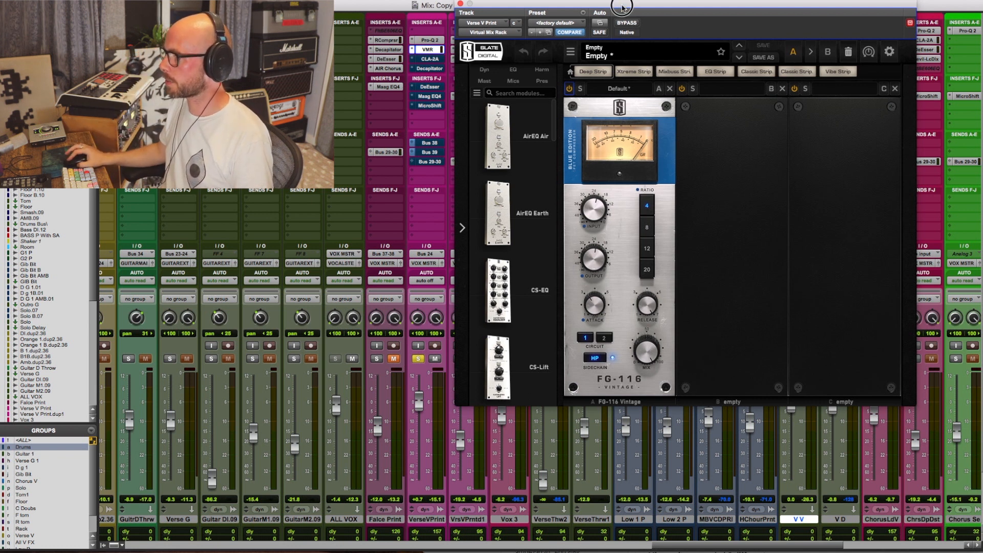
Compare the soloed vocal with VMR bypassed and active, and close the plug-in window
{"action": "left_click_drag", "start_coordinate": [627, 6], "coordinate": [663, 7]}
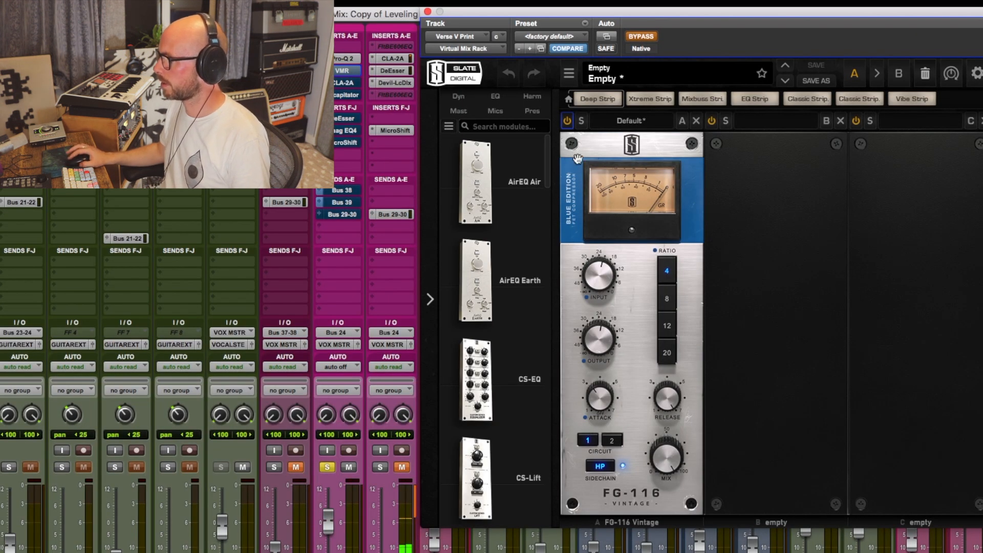
{"action": "left_click", "coordinate": [646, 36]}
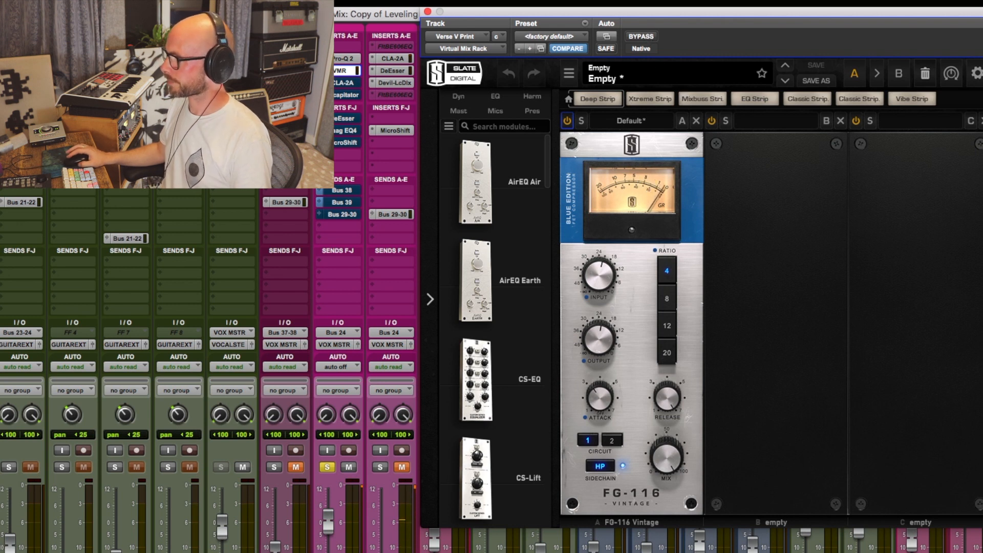
{"action": "left_click_drag", "start_coordinate": [489, 12], "coordinate": [453, 29]}
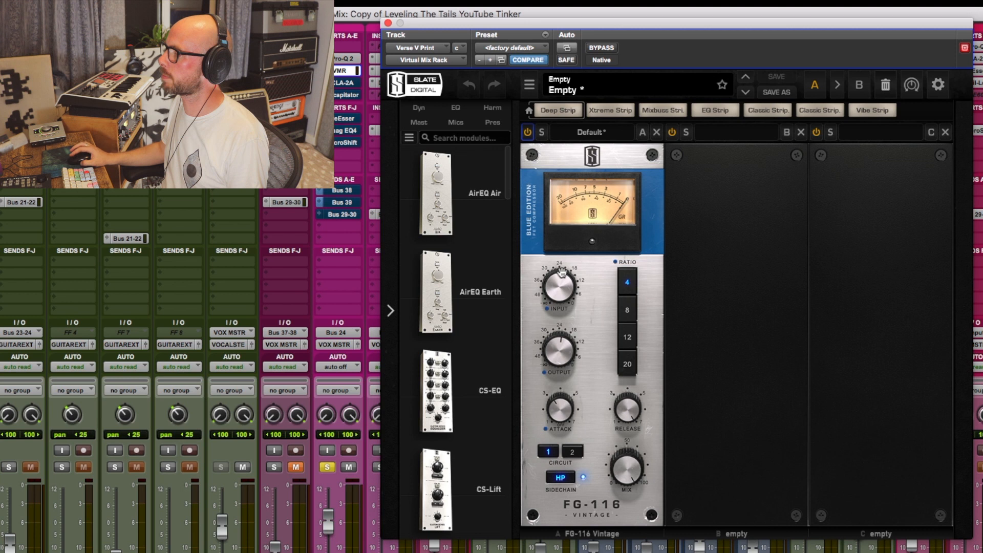
{"action": "left_click", "coordinate": [388, 23]}
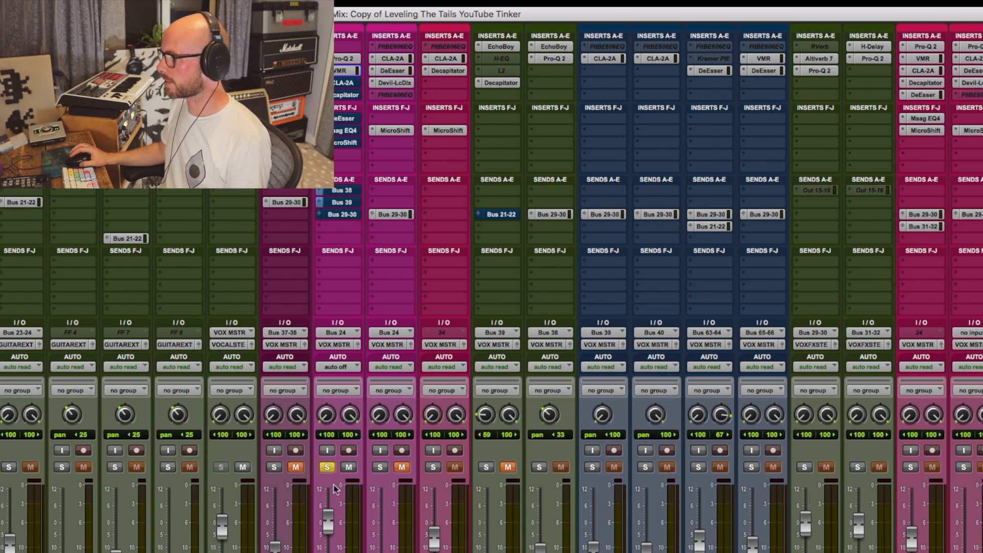
Reopen VMR on Verse V Print, bypass it and remove the track's solo
{"action": "left_click", "coordinate": [342, 71]}
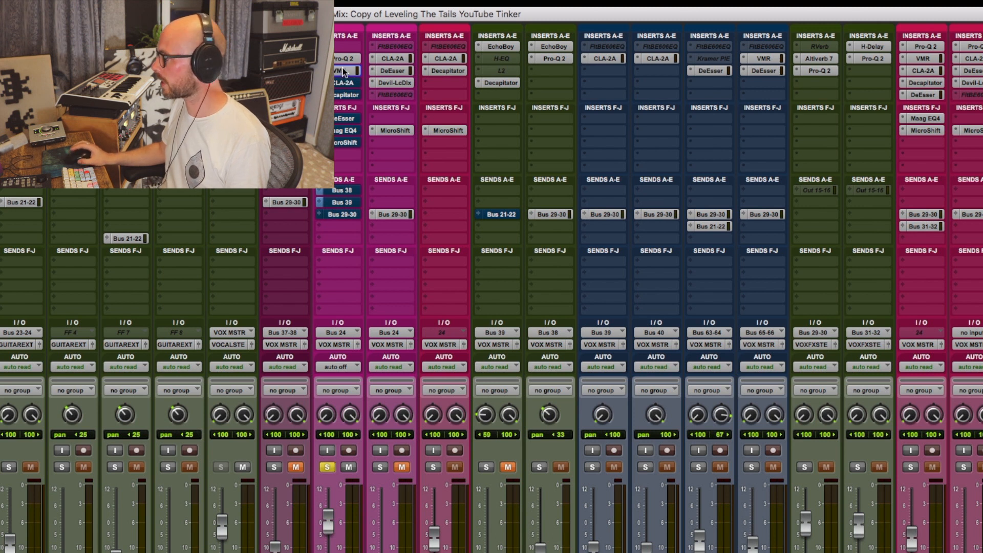
{"action": "left_click", "coordinate": [612, 48]}
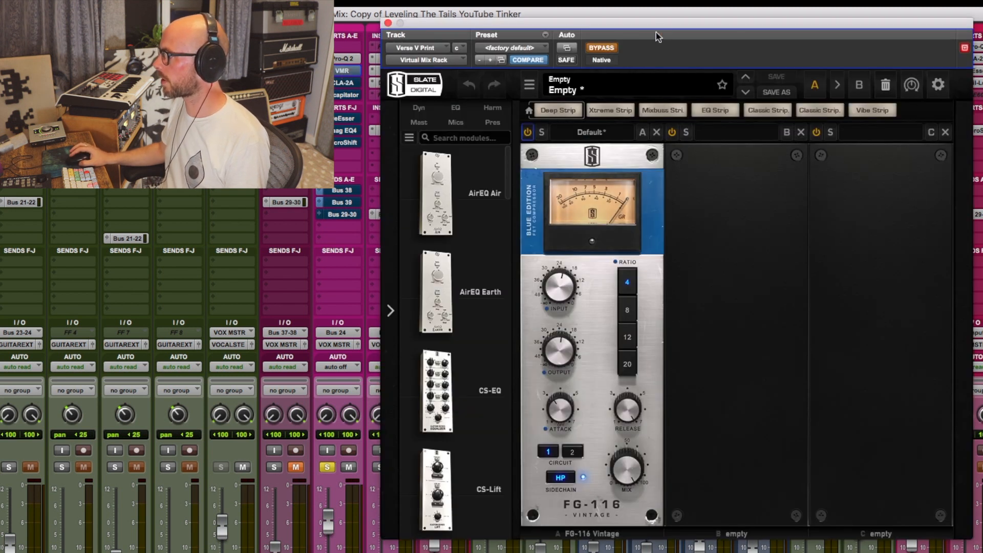
{"action": "left_click_drag", "start_coordinate": [664, 22], "coordinate": [705, 14]}
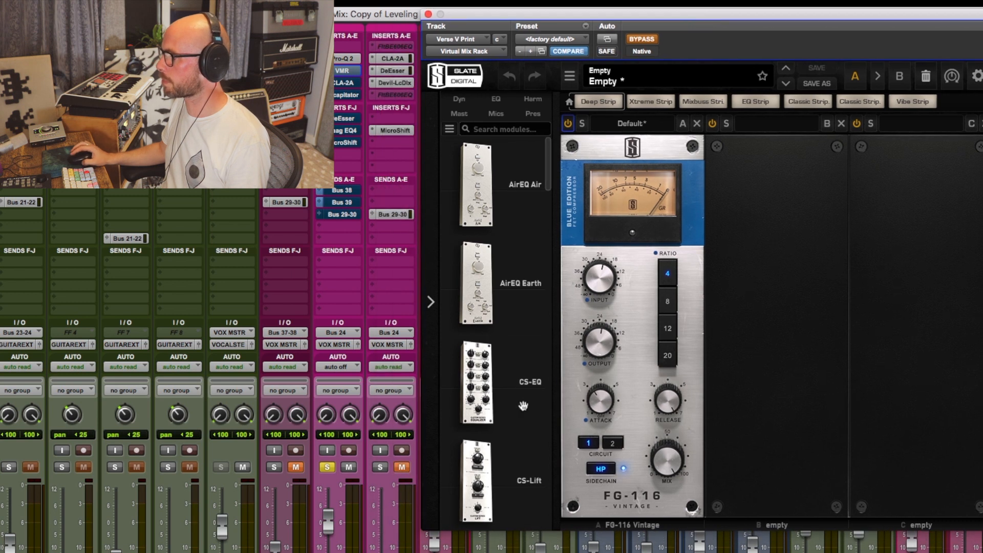
{"action": "left_click", "coordinate": [328, 467]}
Play the selected verse from the edit window, take VMR out of bypass and close its window
{"action": "key", "text": "super+equal"}
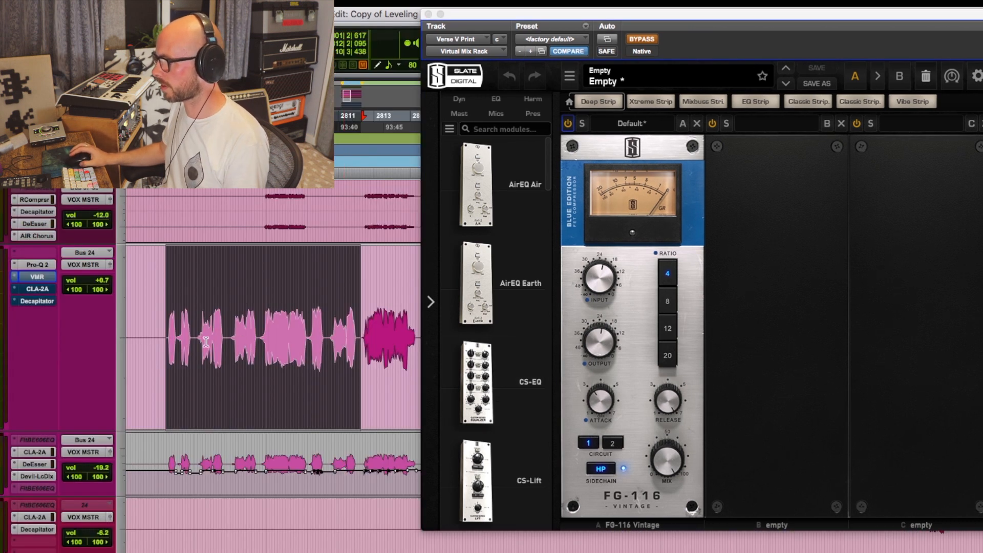
{"action": "key", "text": "space"}
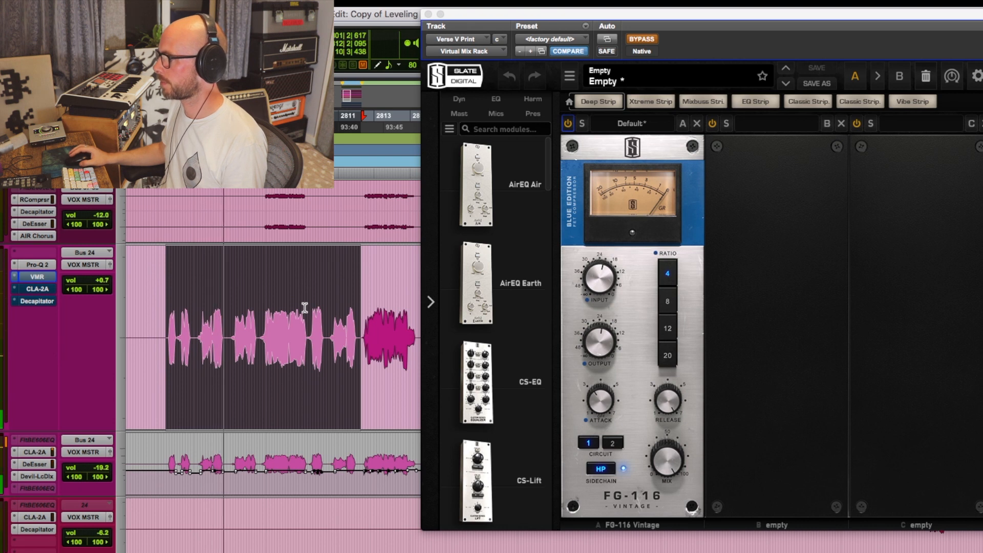
{"action": "left_click", "coordinate": [643, 41]}
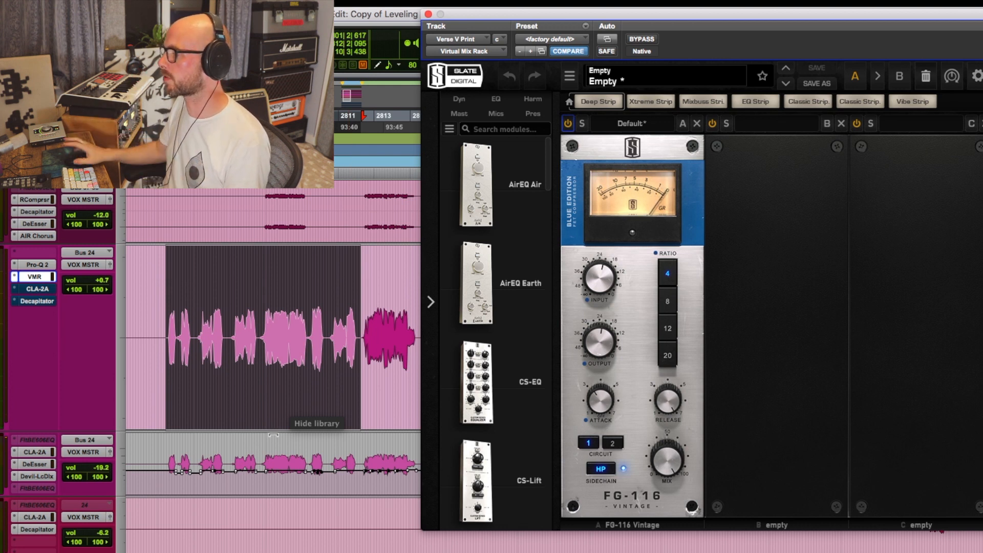
{"action": "left_click", "coordinate": [428, 14]}
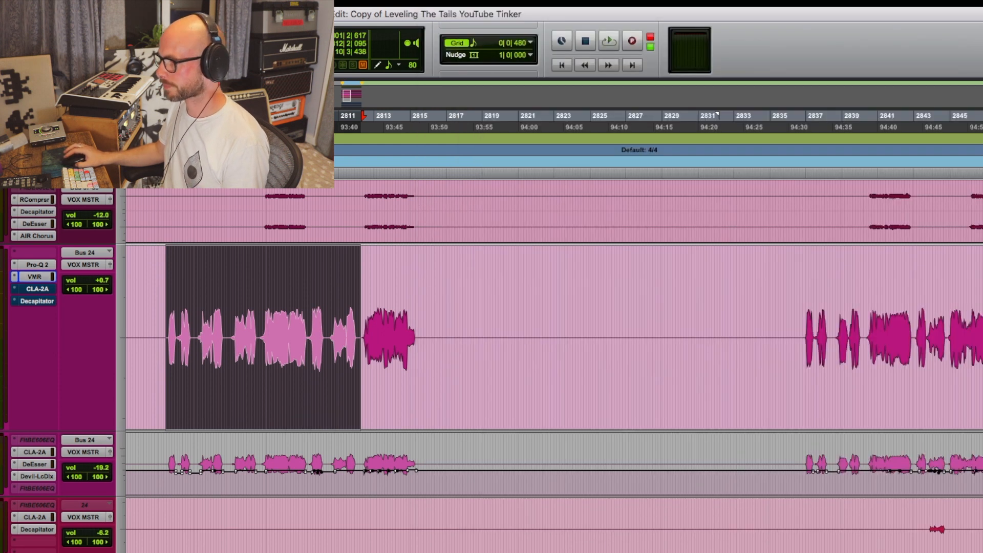
Open CLA-2A on Verse V Print, take it out of bypass during playback, stop playback and show the mixer
{"action": "left_click", "coordinate": [32, 290]}
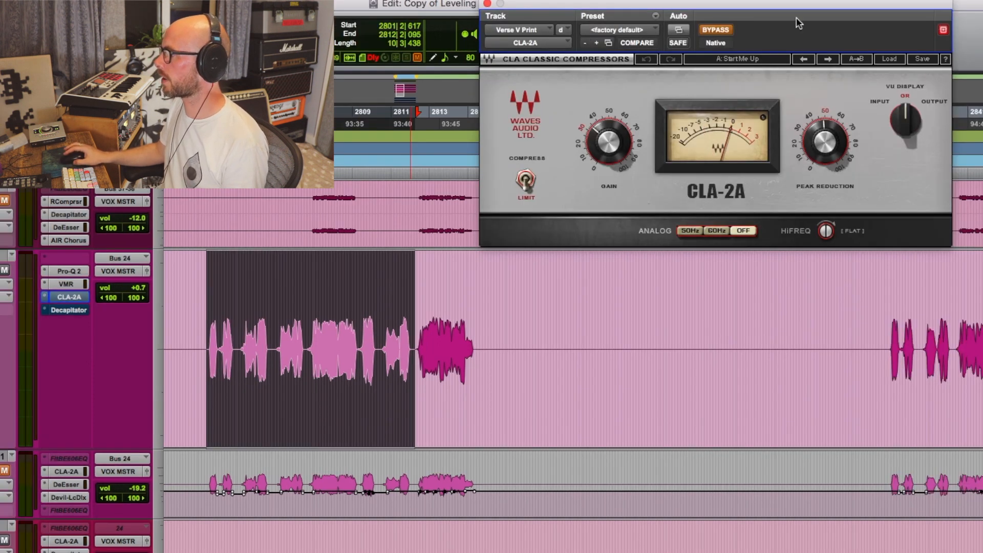
{"action": "left_click_drag", "start_coordinate": [838, 11], "coordinate": [767, 23]}
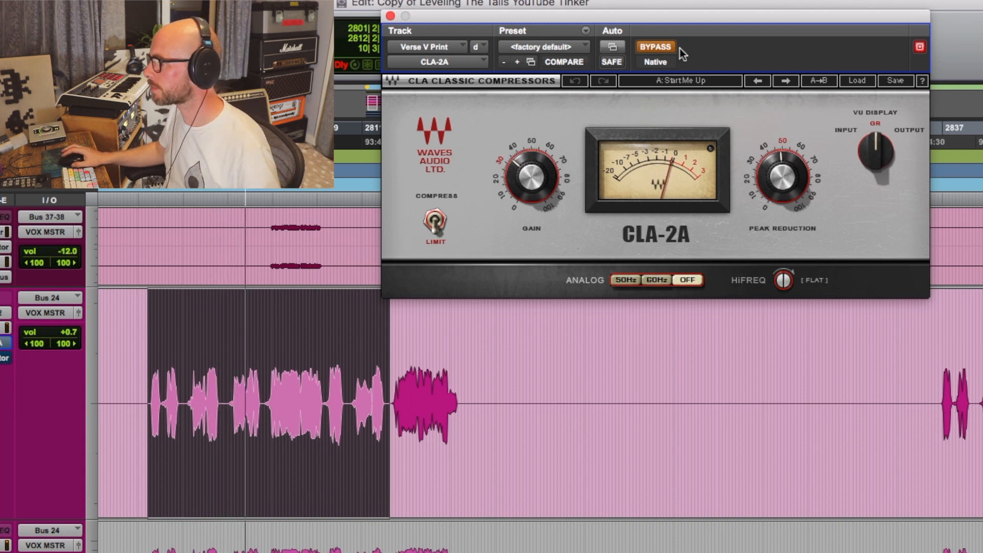
{"action": "left_click", "coordinate": [653, 47]}
{"action": "key", "text": "space"}
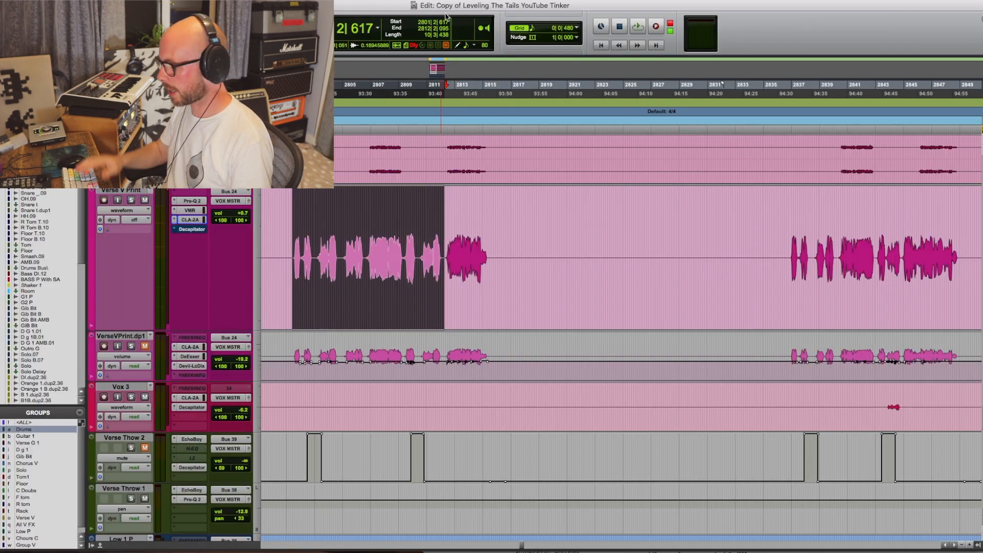
{"action": "key", "text": "super+equal"}
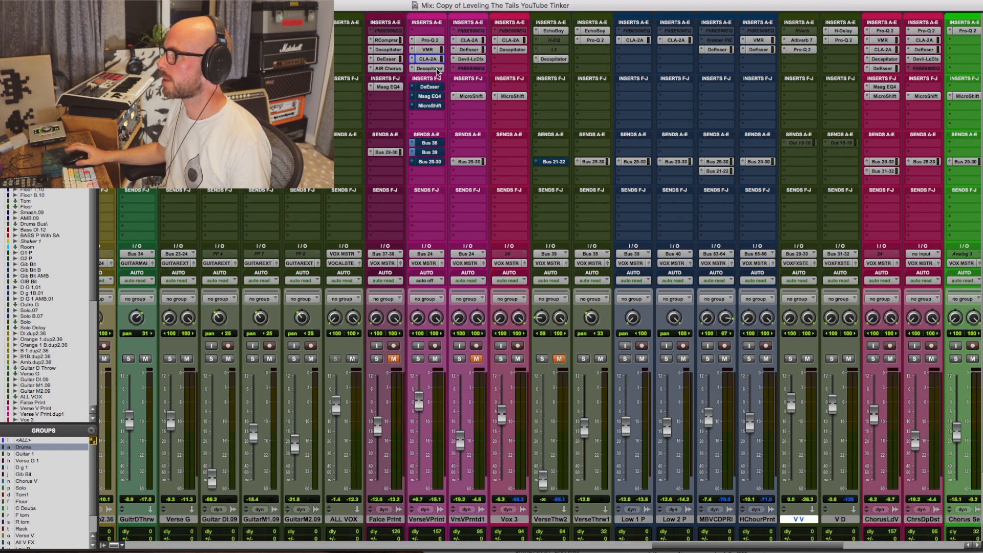
Open Decapitator on Verse V Print, bypass it and adjust its Mix knob
{"action": "left_click", "coordinate": [429, 69]}
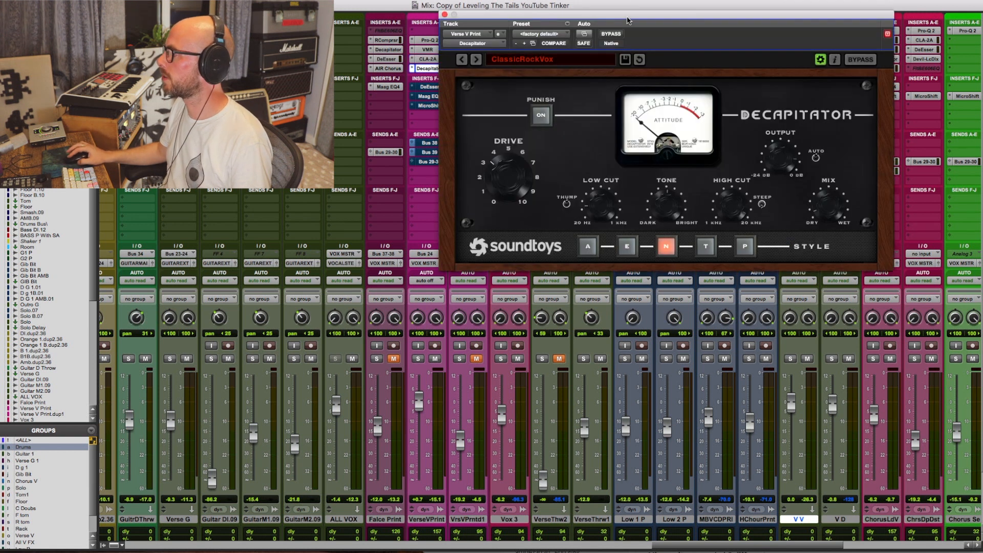
{"action": "left_click_drag", "start_coordinate": [628, 23], "coordinate": [502, 25]}
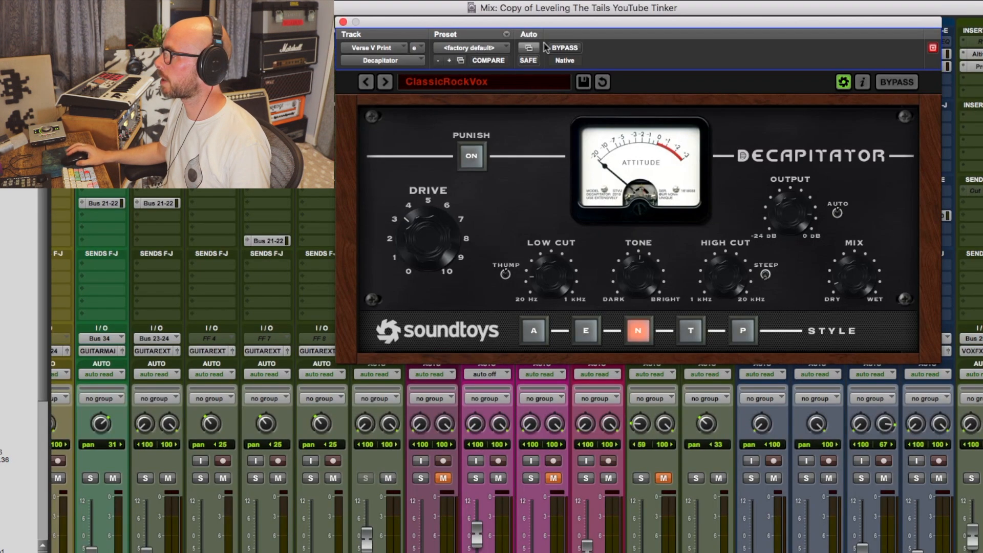
{"action": "left_click", "coordinate": [565, 48]}
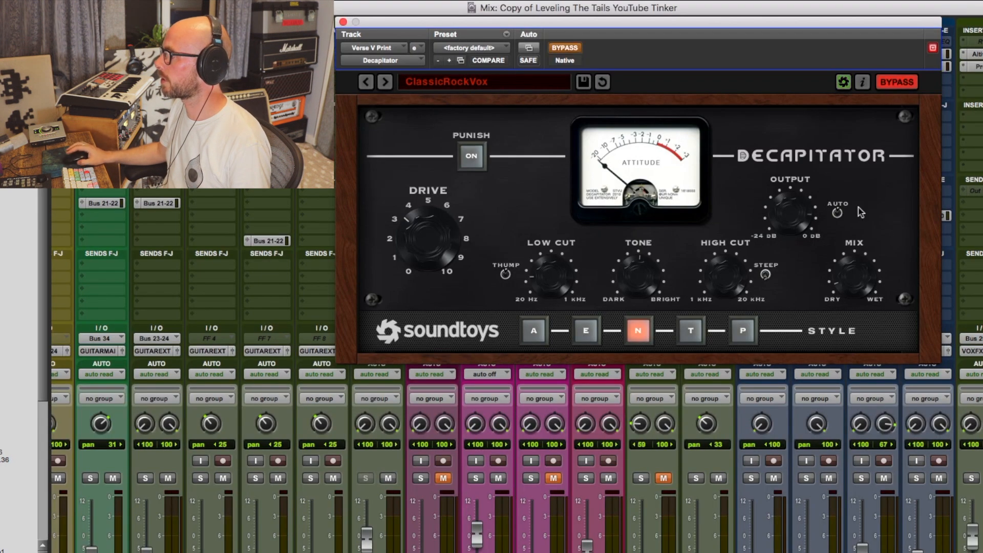
{"action": "left_click_drag", "start_coordinate": [859, 279], "coordinate": [856, 191]}
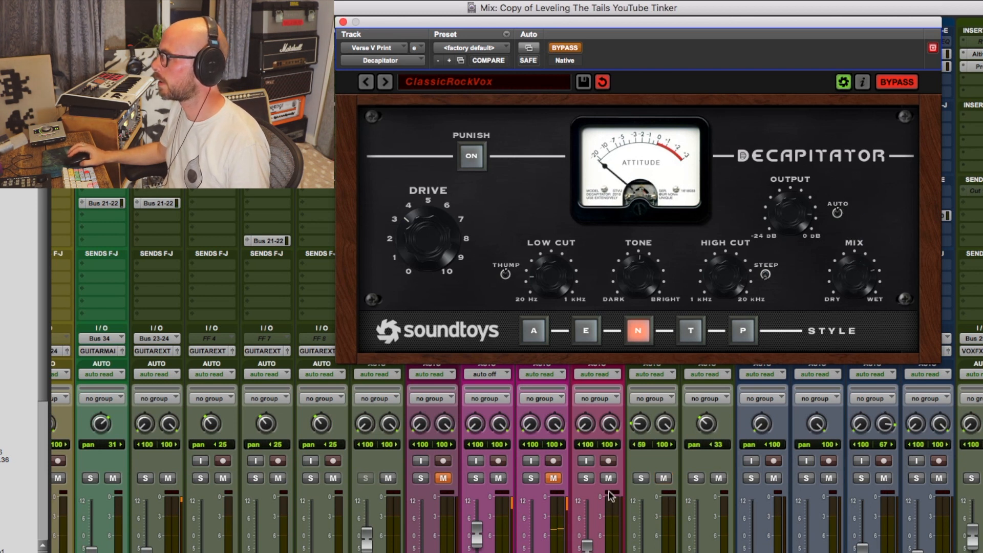
Raise the Verse V Print fader to +2.3 dB, take Decapitator out of bypass and readjust its Mix knob
{"action": "left_click", "coordinate": [475, 535]}
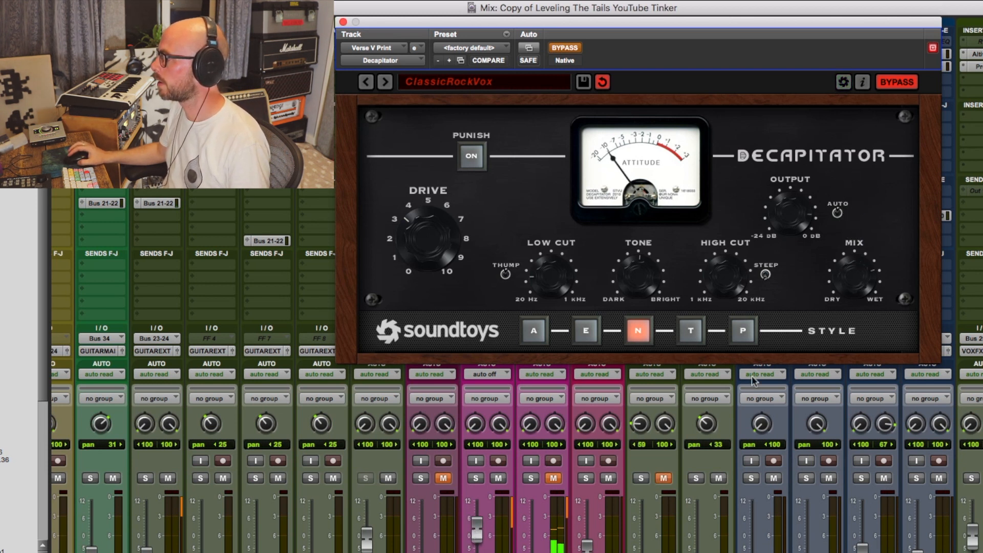
{"action": "left_click", "coordinate": [565, 48]}
{"action": "left_click_drag", "start_coordinate": [861, 273], "coordinate": [866, 208]}
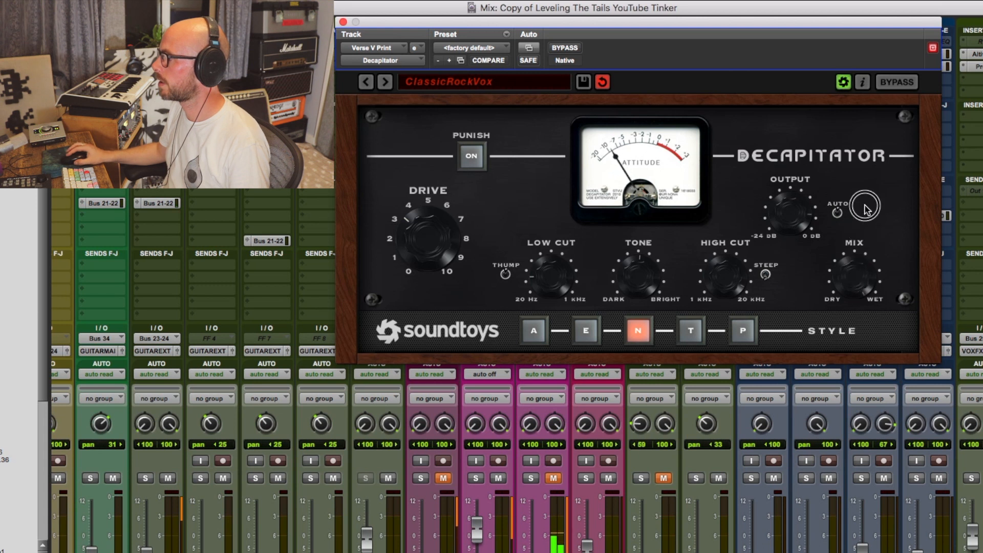
{"action": "left_click_drag", "start_coordinate": [865, 206], "coordinate": [854, 311]}
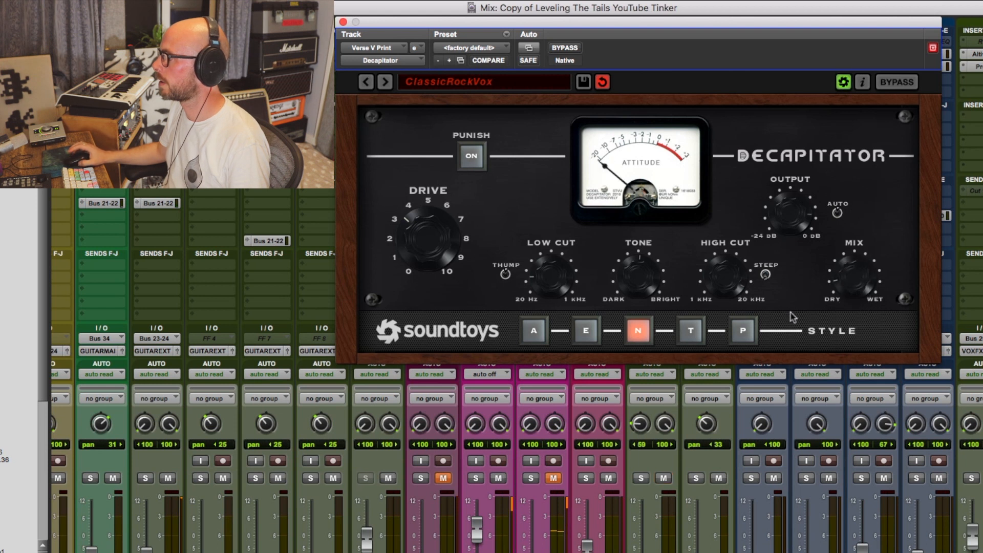
Compare the vocal with Decapitator bypassed and active during playback, leave it active and close its window
{"action": "left_click", "coordinate": [568, 49]}
{"action": "left_click", "coordinate": [573, 49]}
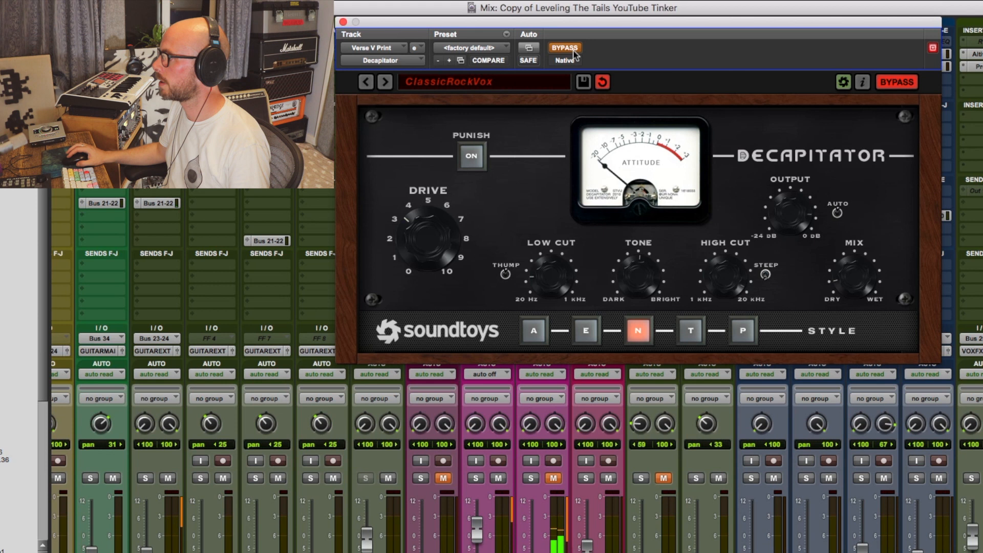
{"action": "left_click", "coordinate": [565, 48]}
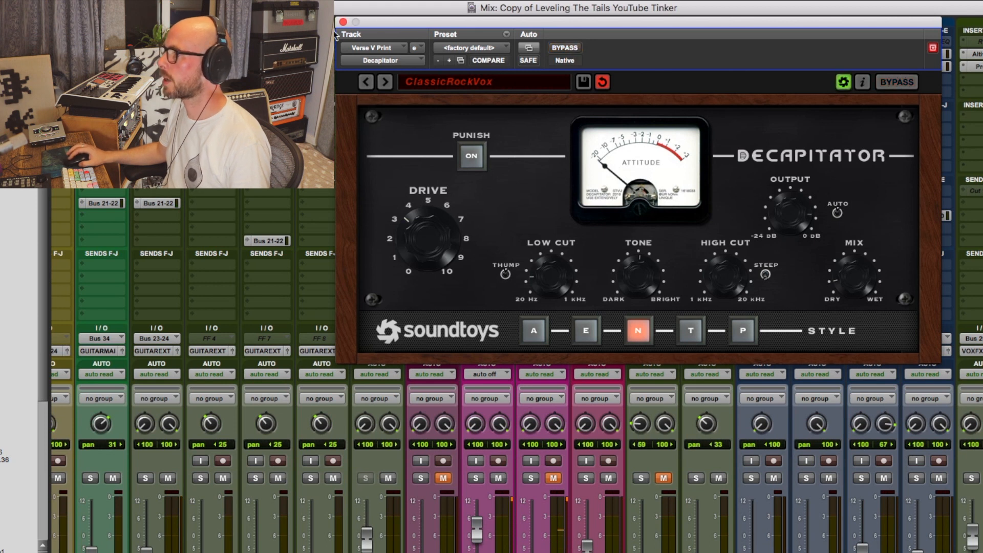
{"action": "left_click", "coordinate": [343, 21]}
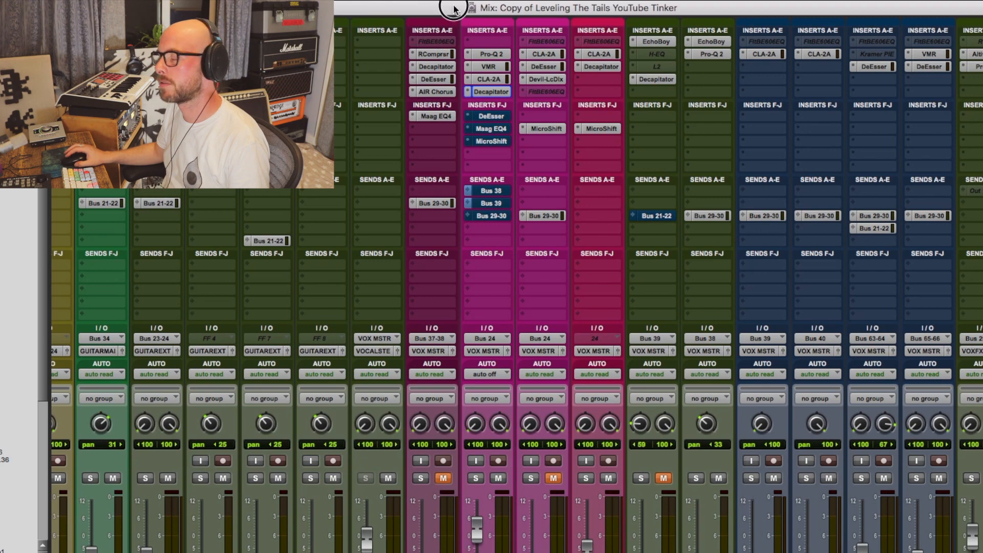
Open DeEsser on Verse V Print and select the first verse's last phrase in the edit window
{"action": "left_click", "coordinate": [491, 116]}
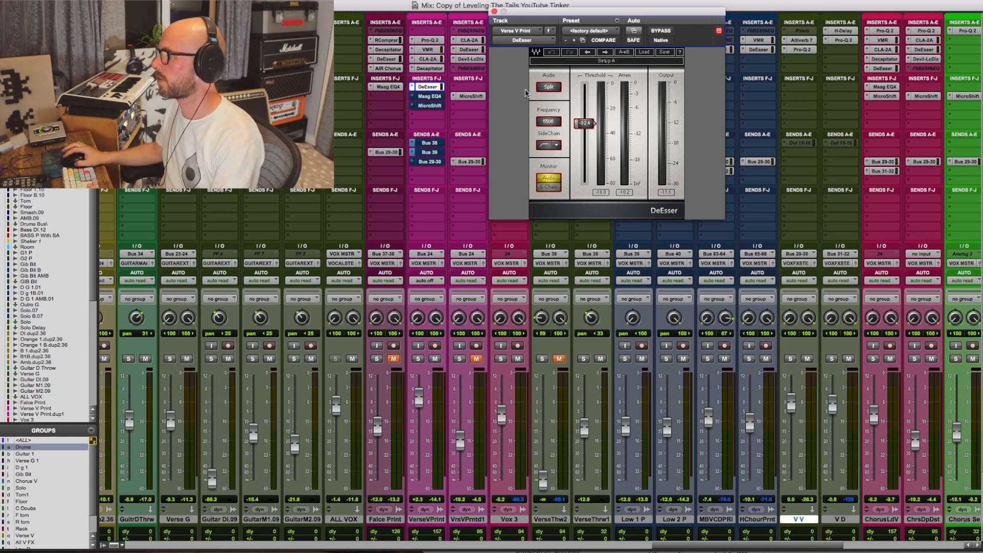
{"action": "key", "text": "super+equal"}
{"action": "left_click_drag", "start_coordinate": [445, 250], "coordinate": [490, 250]}
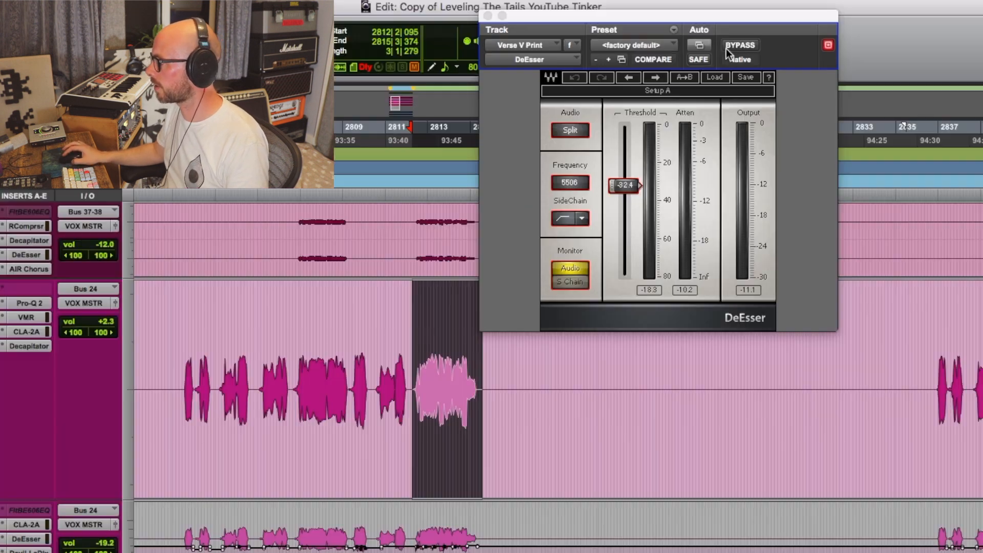
Play the phrase with DeEsser bypassed and active, leave it active and close its window
{"action": "left_click", "coordinate": [659, 32]}
{"action": "key", "text": "space"}
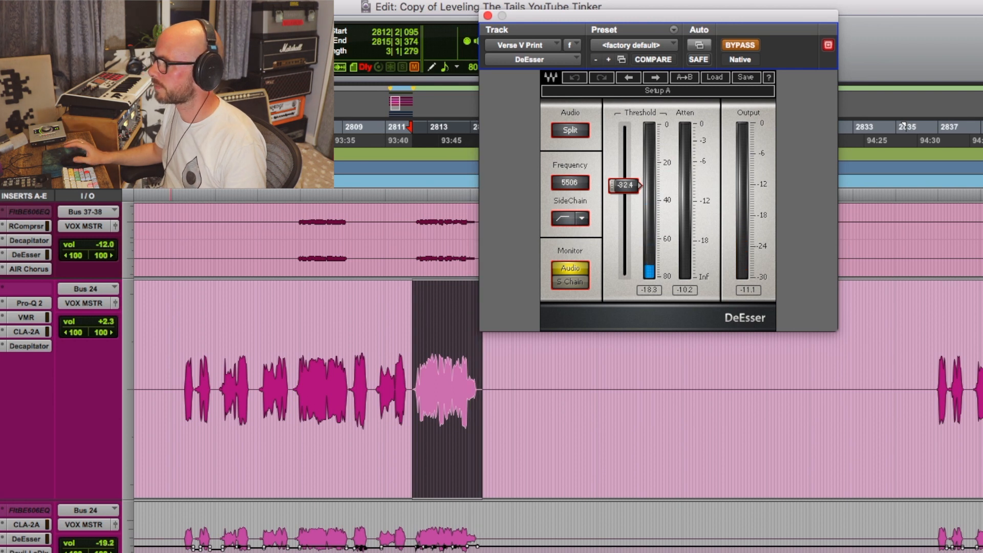
{"action": "left_click", "coordinate": [745, 45]}
{"action": "left_click", "coordinate": [746, 45]}
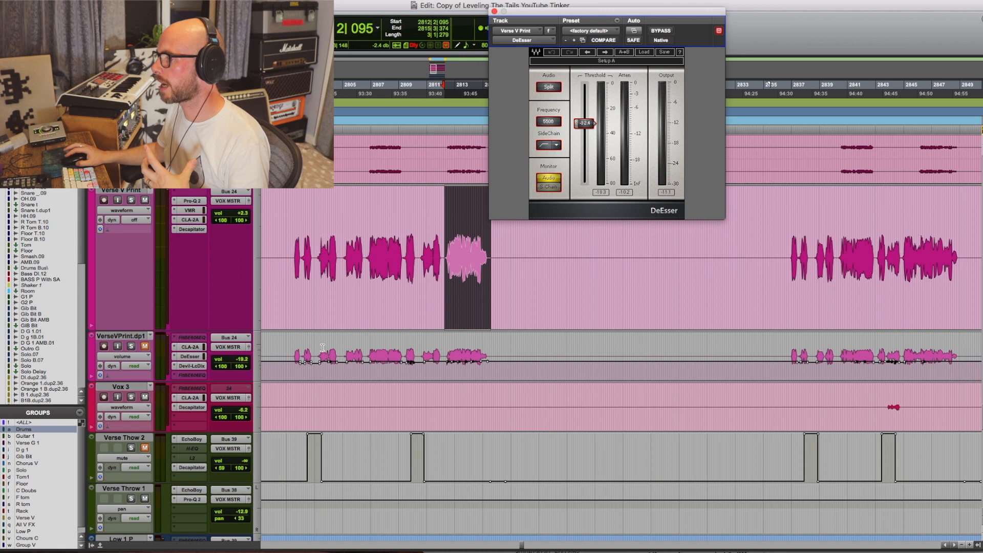
{"action": "left_click", "coordinate": [494, 12]}
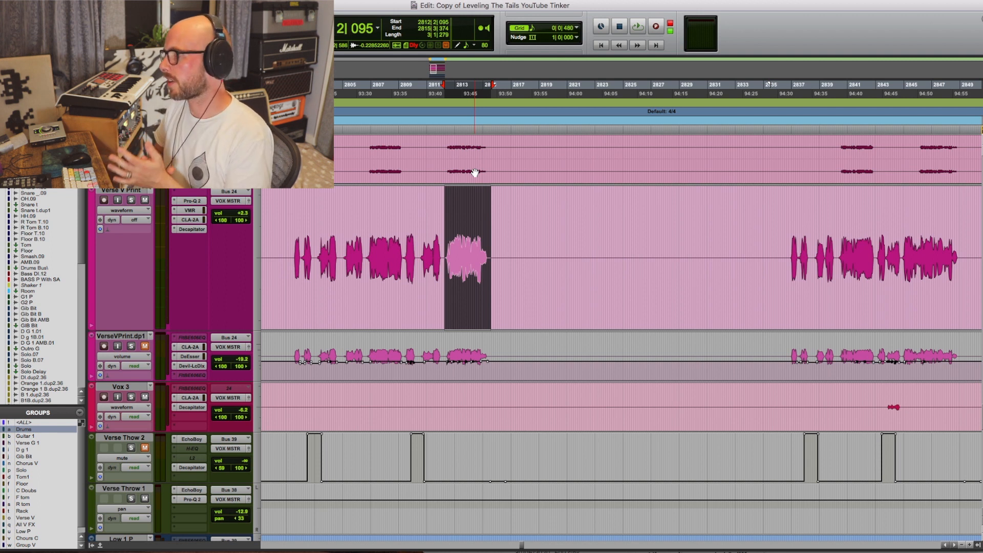
Open Maag EQ4 on Verse V Print from the mixer, take it out of bypass during playback and close its window
{"action": "key", "text": "super+equal"}
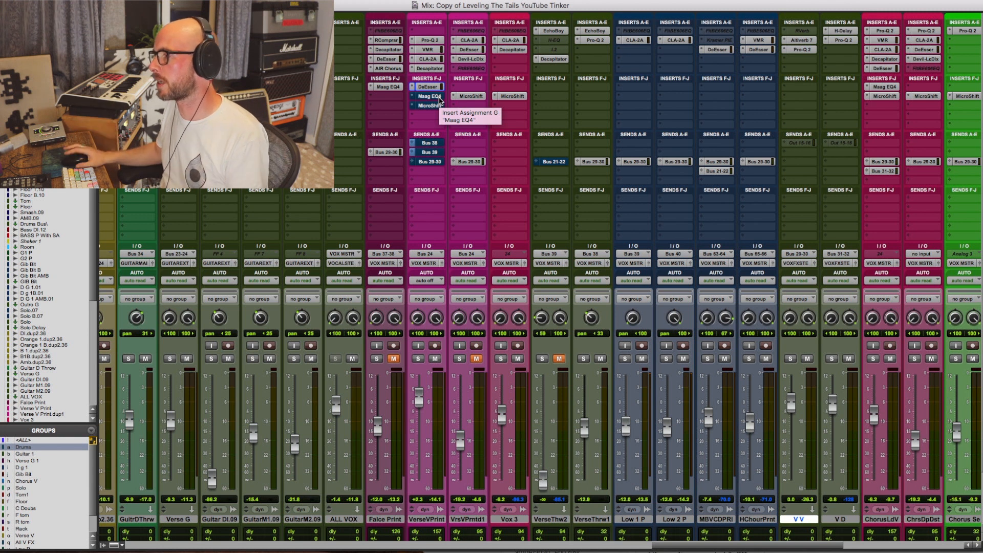
{"action": "left_click", "coordinate": [438, 98]}
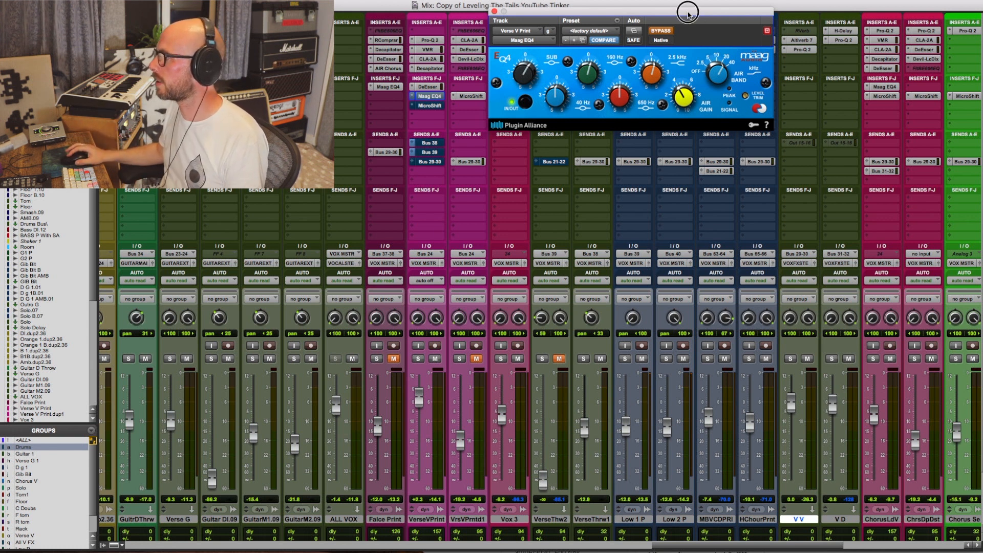
{"action": "left_click_drag", "start_coordinate": [688, 15], "coordinate": [693, 45]}
{"action": "left_click_drag", "start_coordinate": [549, 43], "coordinate": [418, 81]}
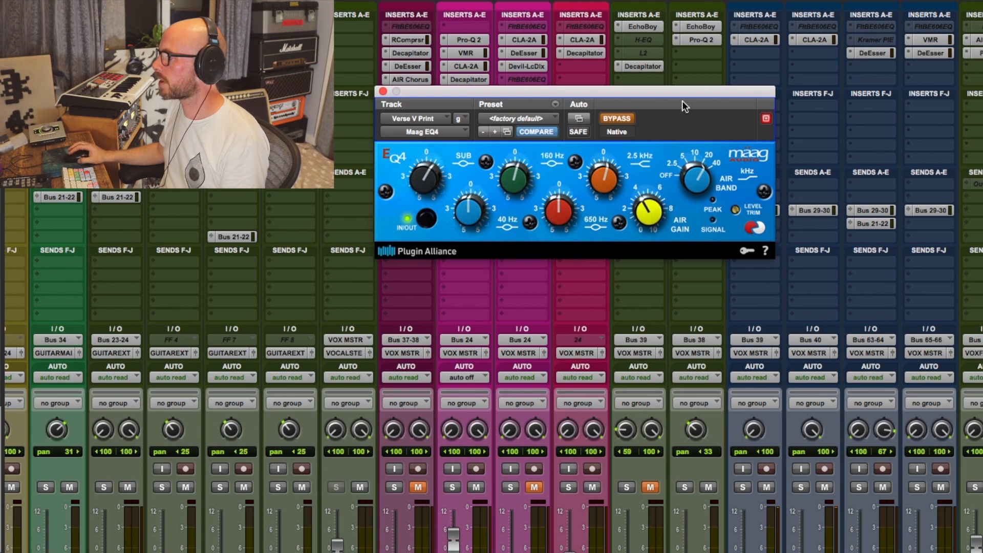
{"action": "left_click_drag", "start_coordinate": [645, 95], "coordinate": [820, 81]}
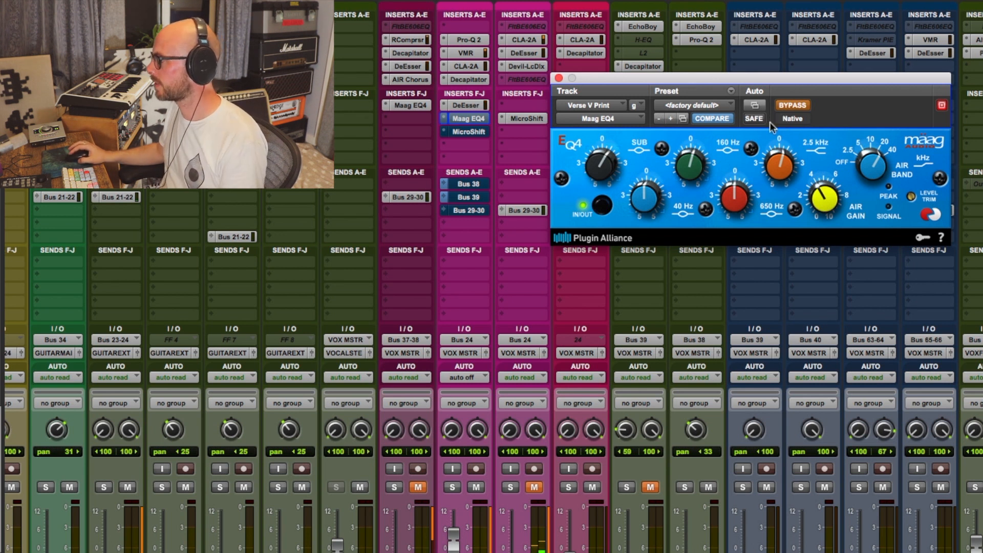
{"action": "left_click", "coordinate": [804, 110]}
{"action": "left_click", "coordinate": [802, 108]}
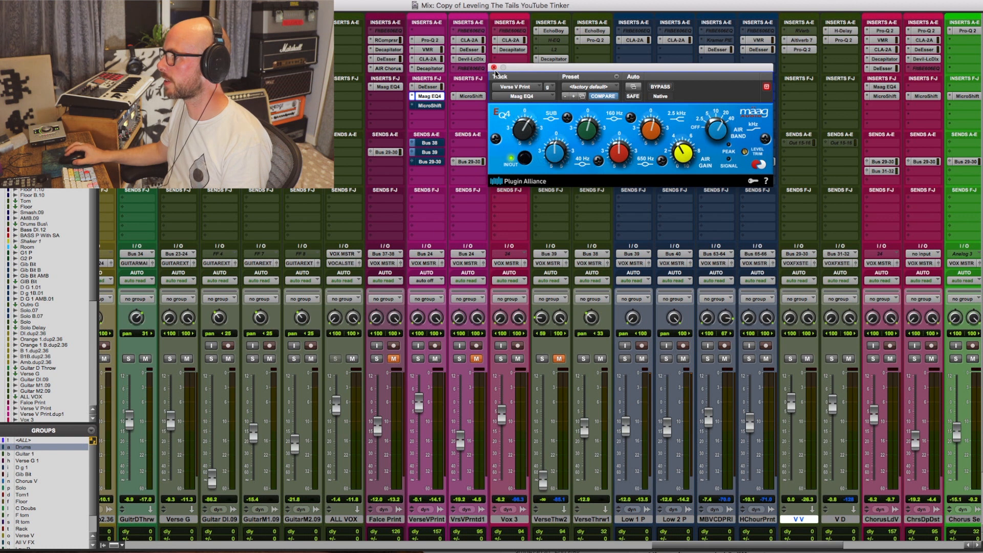
{"action": "left_click", "coordinate": [494, 68]}
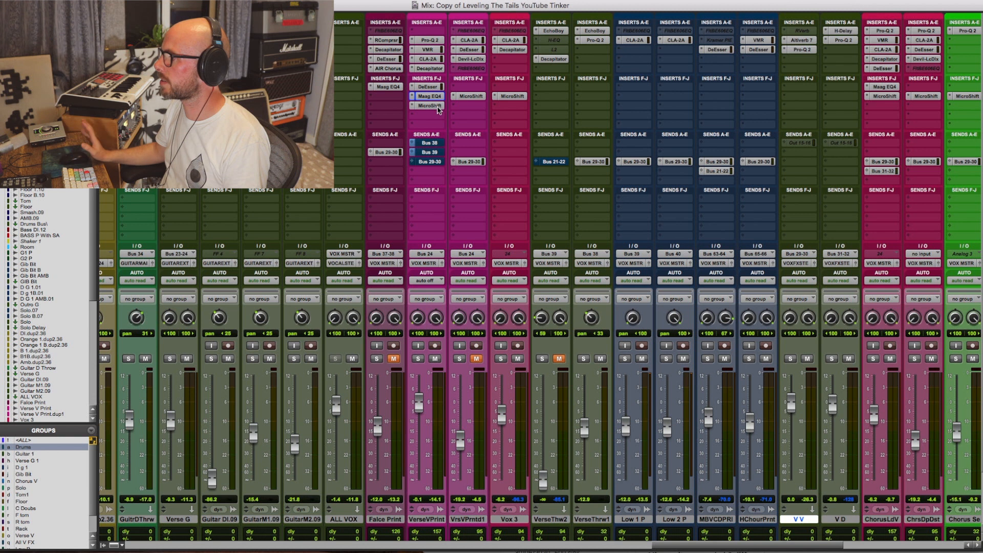
Open MicroShift on Verse V Print, take it out of bypass during playback, stop playback and close its window
{"action": "left_click", "coordinate": [438, 107]}
{"action": "left_click_drag", "start_coordinate": [586, 66], "coordinate": [446, 77]}
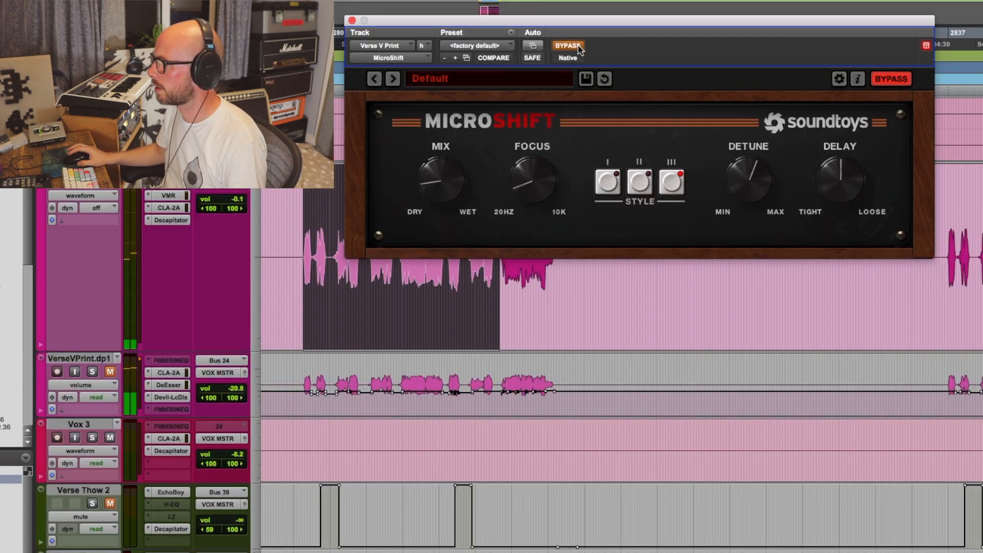
{"action": "key", "text": "space"}
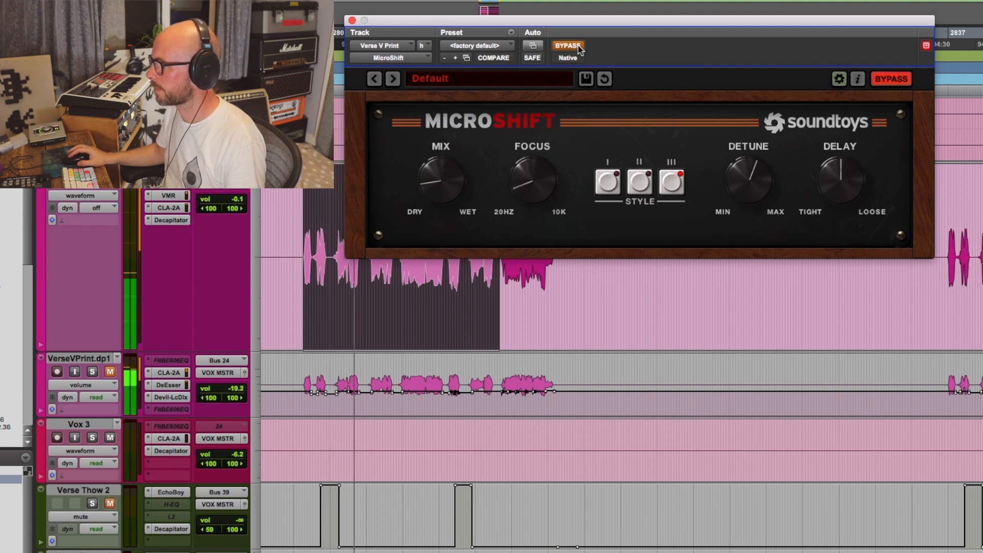
{"action": "left_click", "coordinate": [579, 45]}
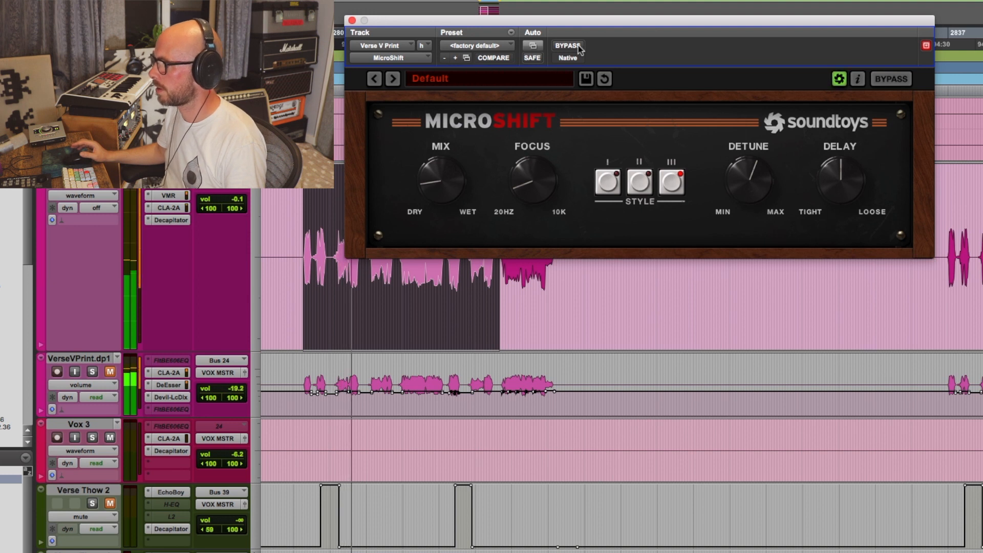
{"action": "key", "text": "space"}
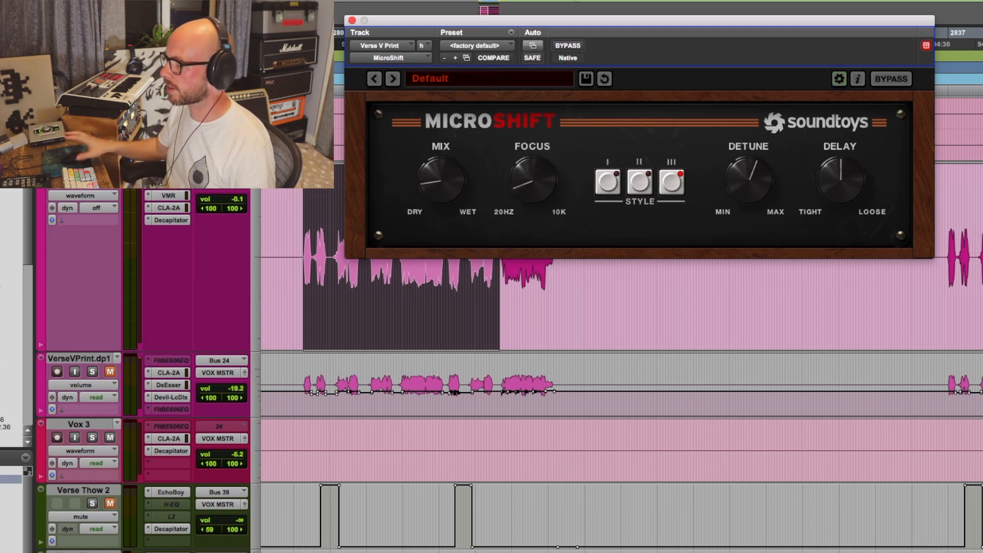
{"action": "left_click", "coordinate": [352, 21]}
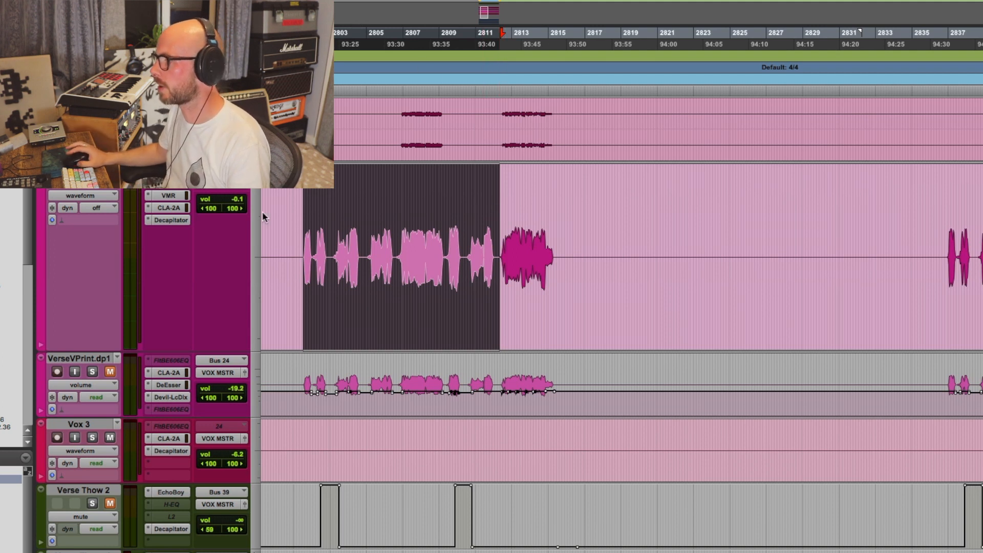
Show the volume automation on Verse V Print in the edit window and extend the verse selection to 2818|2|566
{"action": "key", "text": "super+equal"}
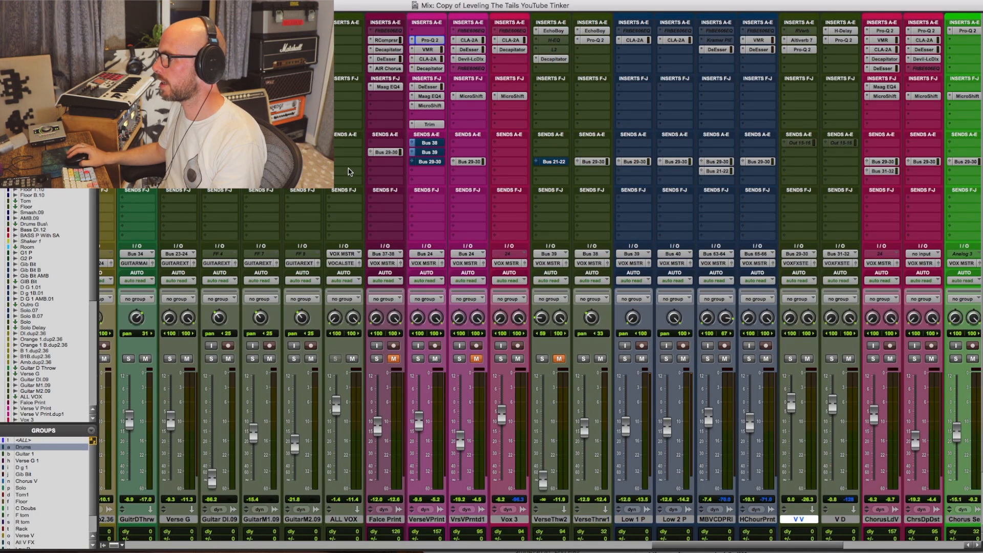
{"action": "key", "text": "super+equal"}
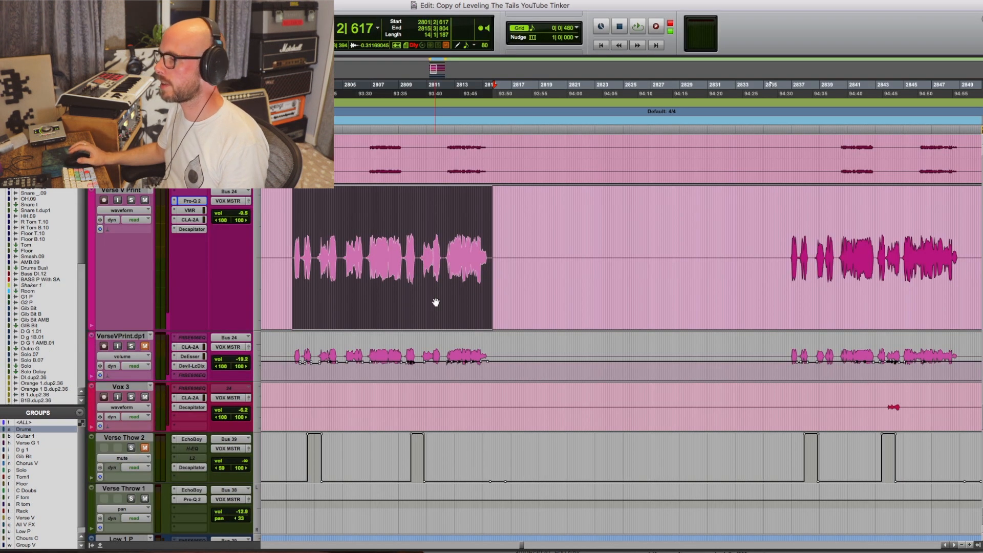
{"action": "left_click", "coordinate": [134, 213]}
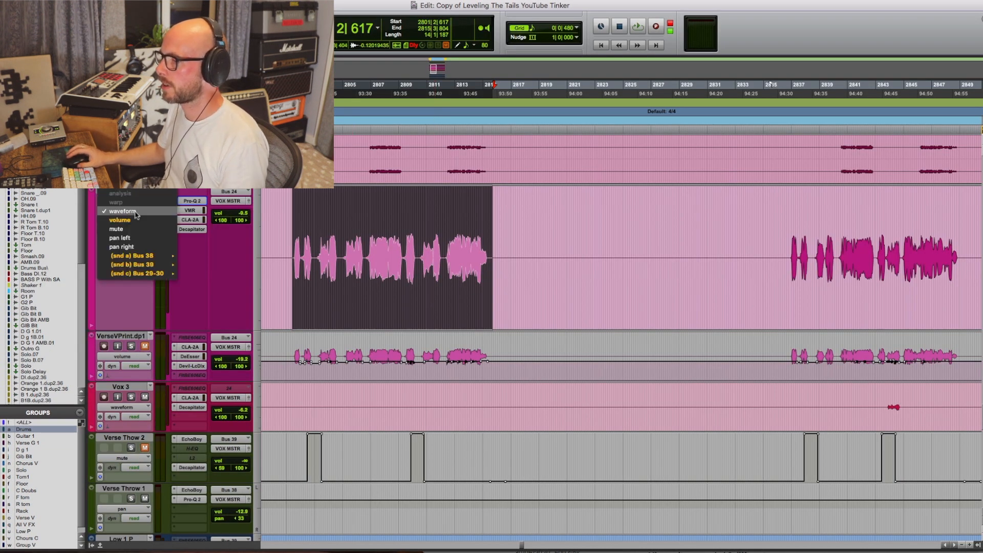
{"action": "left_click", "coordinate": [137, 220]}
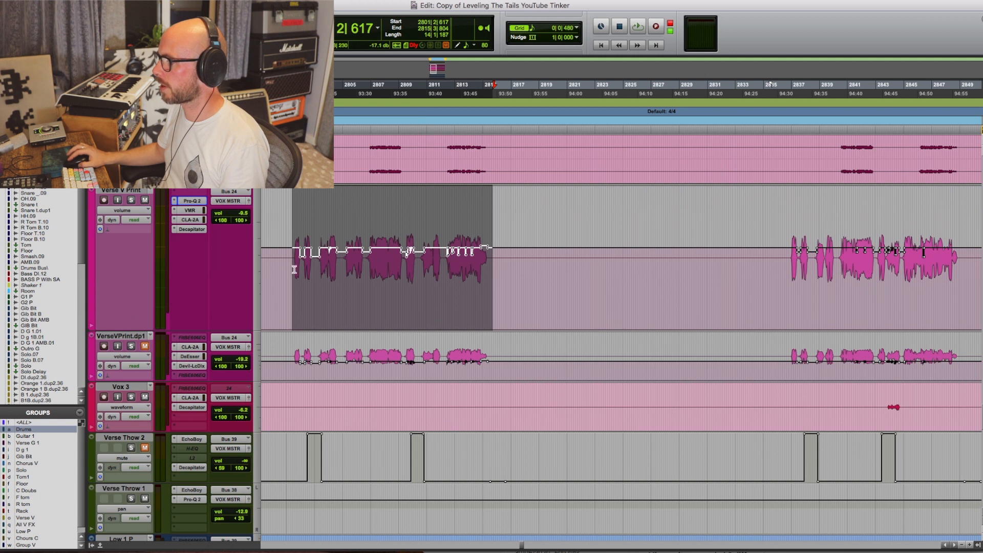
{"action": "left_click", "coordinate": [531, 267], "text": "shift"}
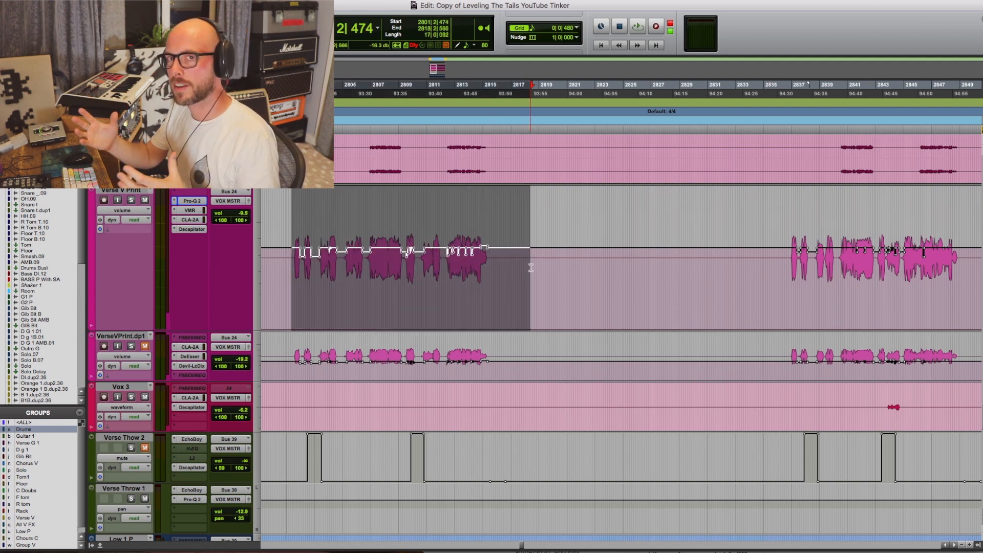
Open the Verse V Print output fader window, play the verse with its volume automation and examine the last phrase
{"action": "left_click", "coordinate": [250, 201]}
{"action": "left_click_drag", "start_coordinate": [639, 5], "coordinate": [604, 93]}
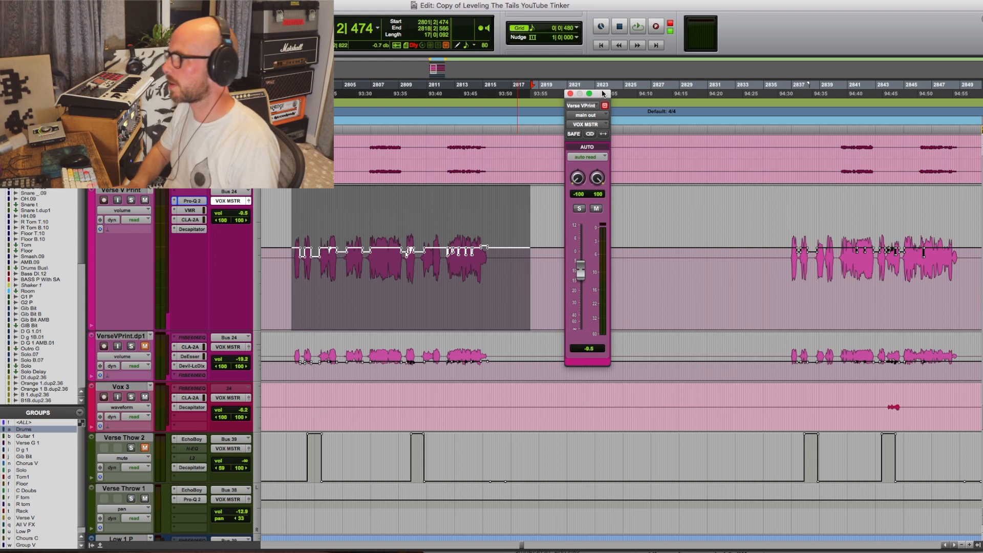
{"action": "key", "text": "space"}
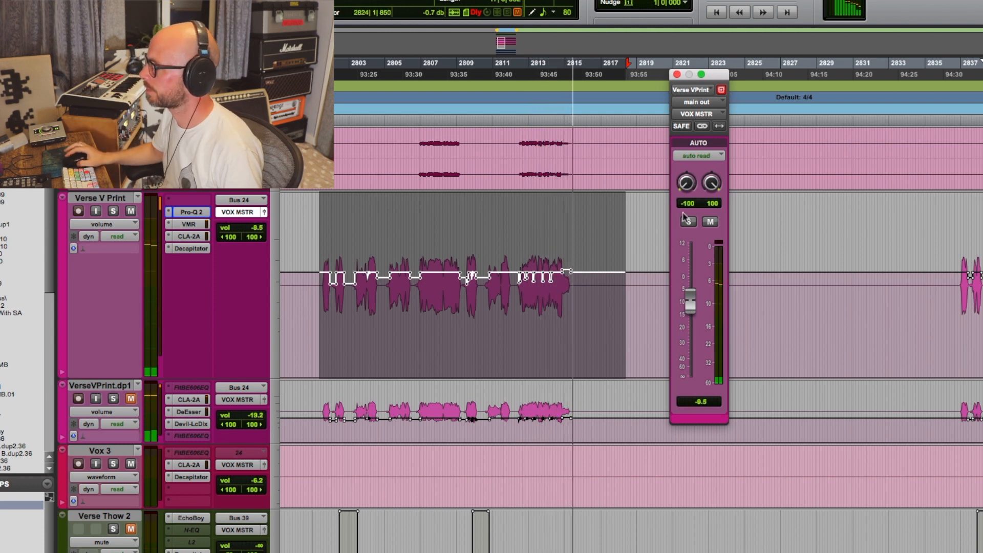
{"action": "left_click", "coordinate": [664, 210]}
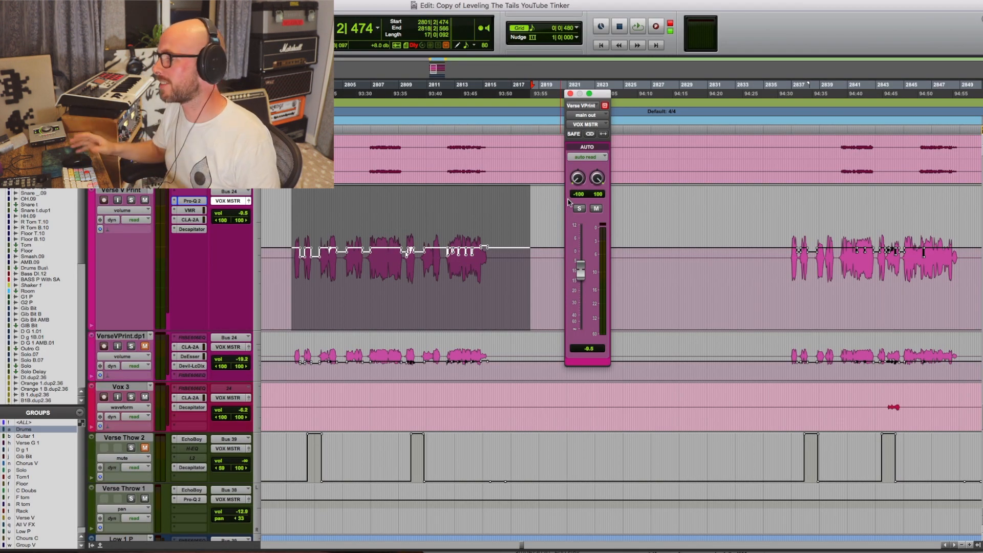
{"action": "left_click_drag", "start_coordinate": [444, 255], "coordinate": [509, 255]}
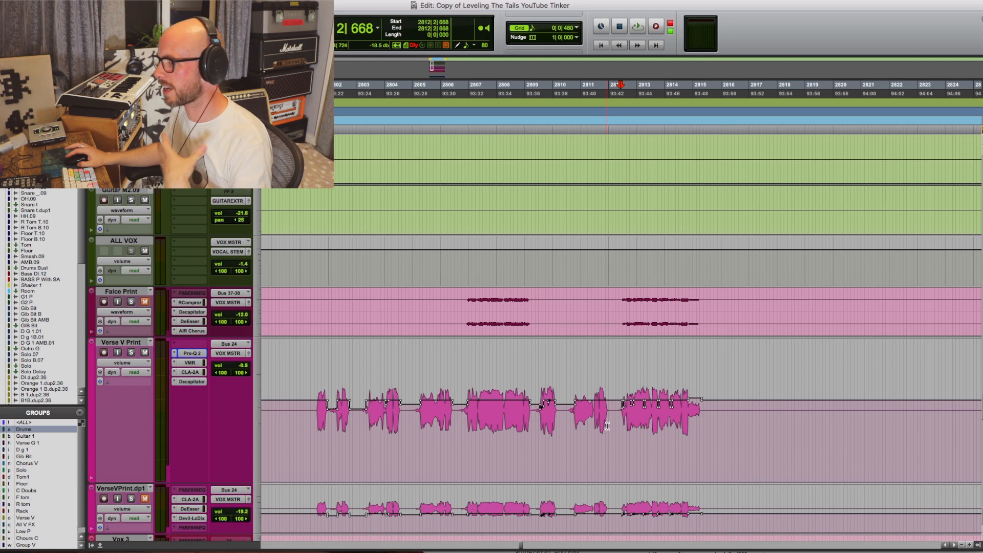
Place the edit cursor at 2811|3|251 on the Verse V Print track and review the verse's volume automation
{"action": "left_click", "coordinate": [596, 423]}
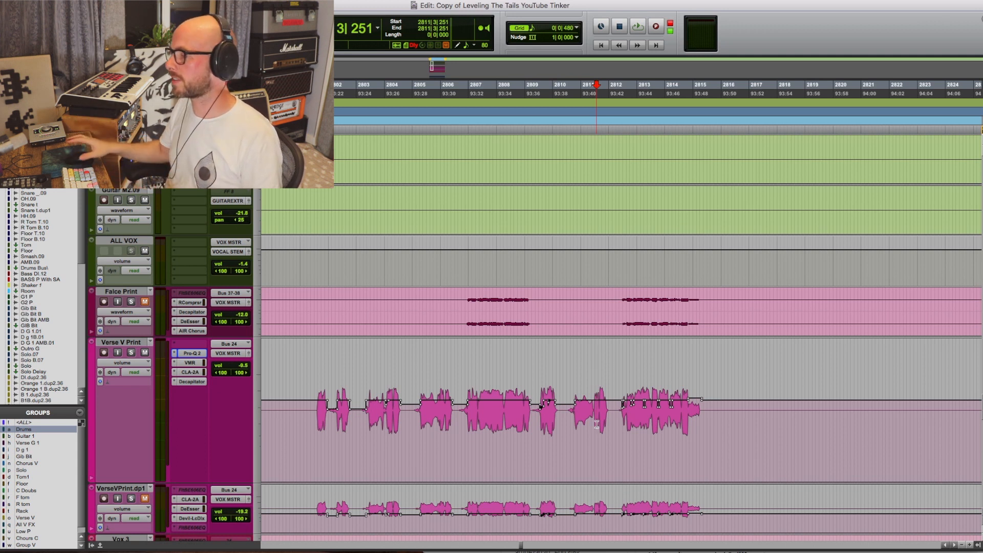
{"action": "scroll", "coordinate": [521, 417], "scroll_direction": "down", "scroll_amount": 2}
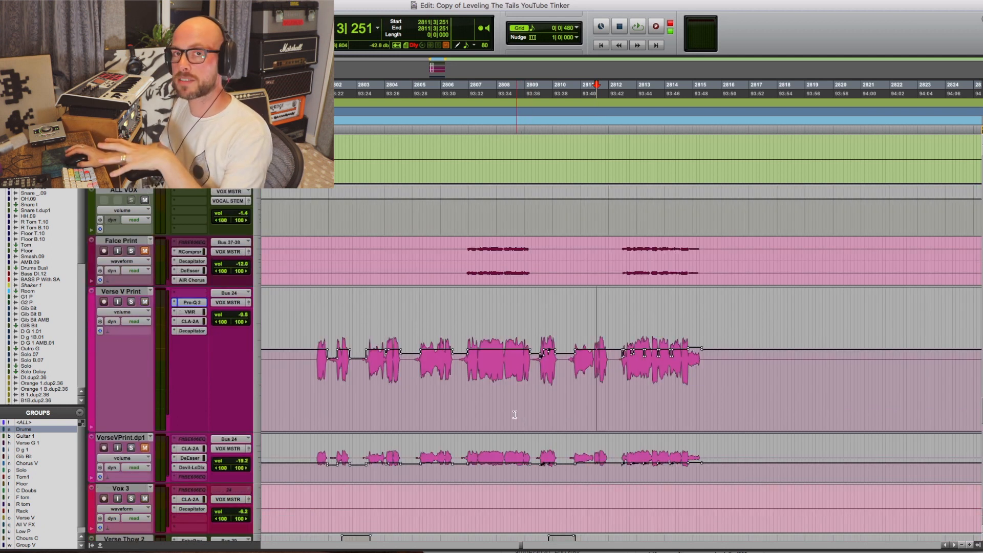
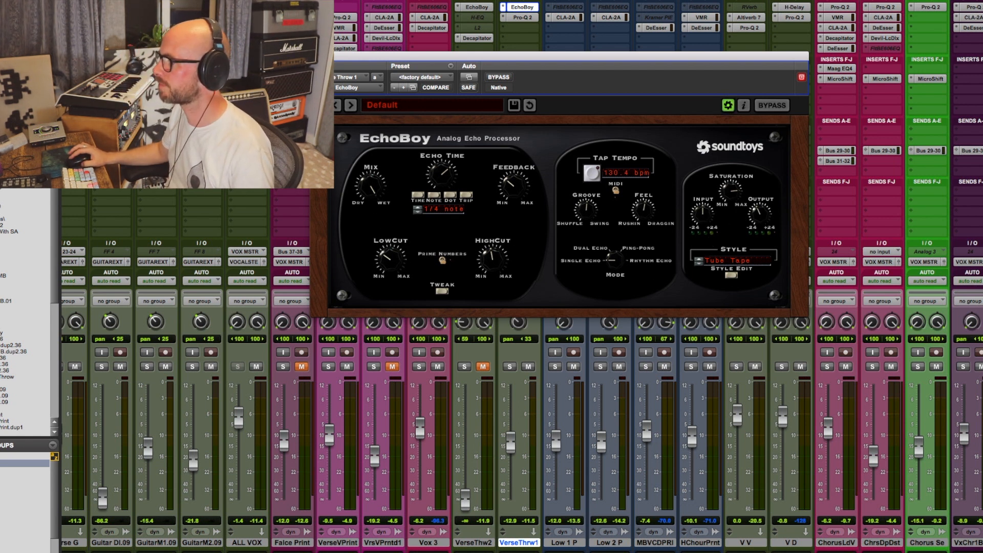
Close the EchoBoy window on Verse Throw 1 and examine the send b mute automation on Verse V Print in the edit window
{"action": "left_click", "coordinate": [316, 56]}
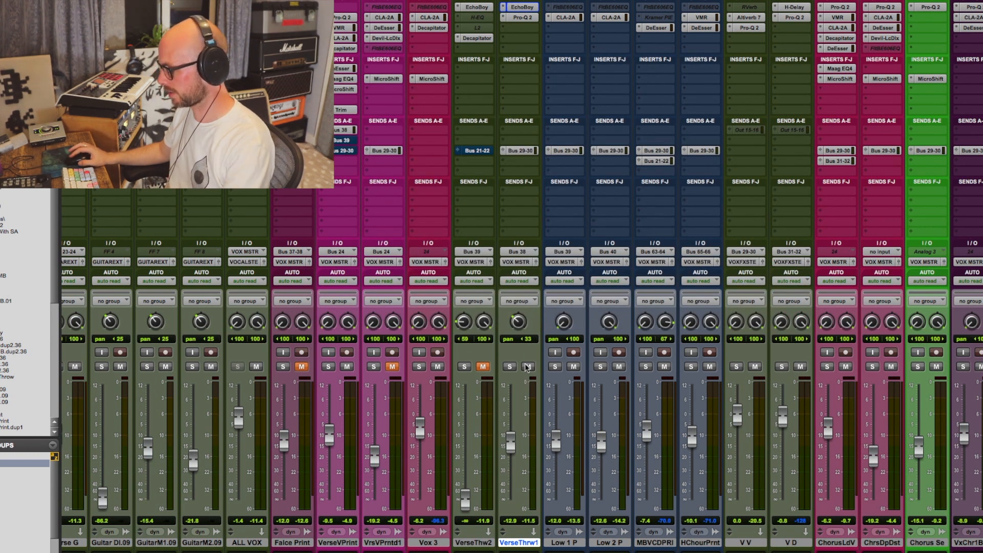
{"action": "key", "text": "super+equal"}
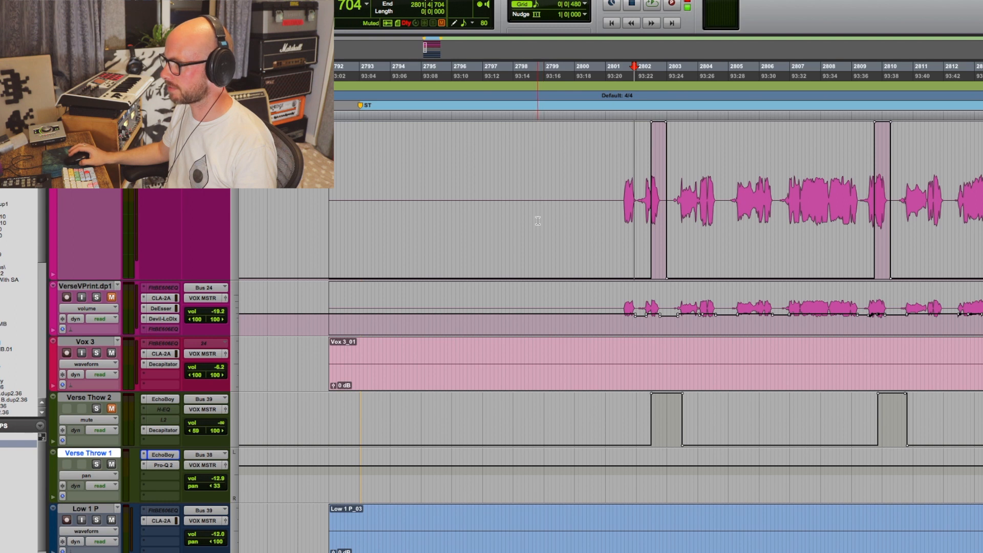
{"action": "scroll", "coordinate": [584, 192], "scroll_direction": "up", "scroll_amount": 2}
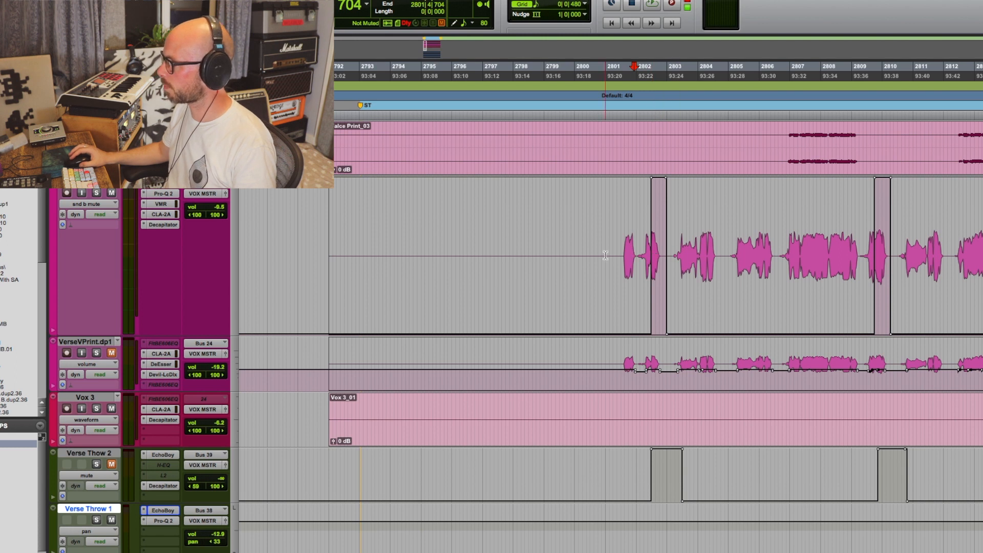
Return to the mixer, open the Bus 38 send fader on Verse V Print, check its pre-fader setting and close it
{"action": "key", "text": "super+equal"}
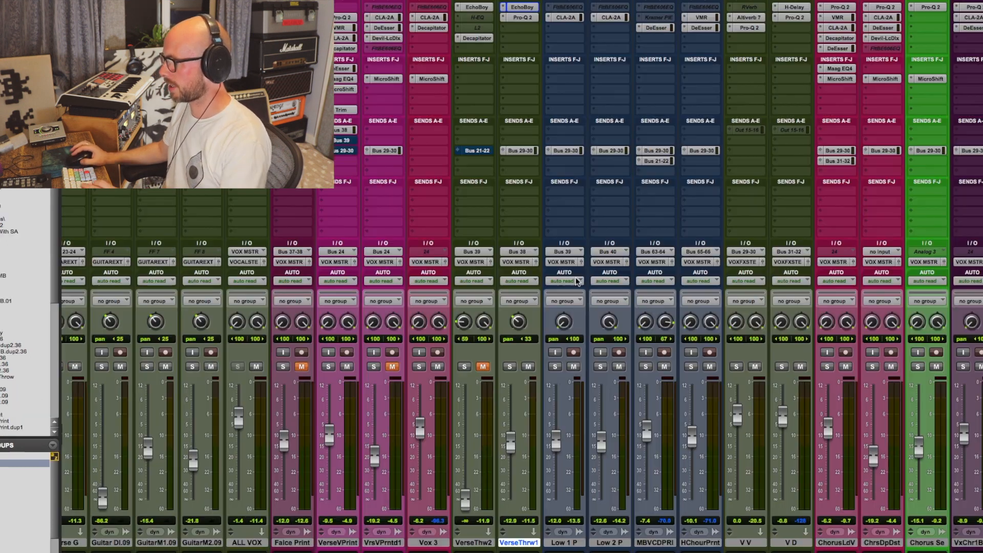
{"action": "left_click", "coordinate": [346, 129]}
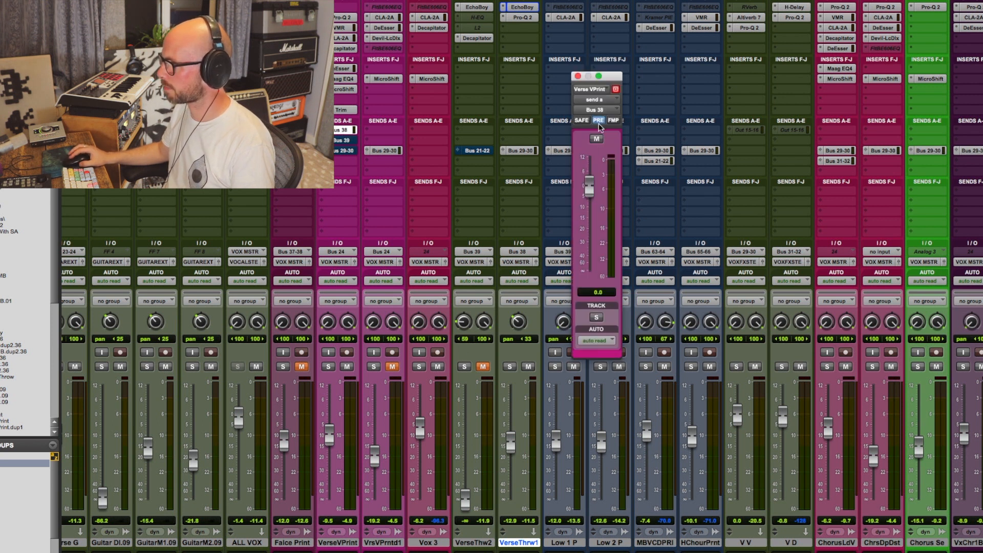
{"action": "left_click", "coordinate": [578, 77]}
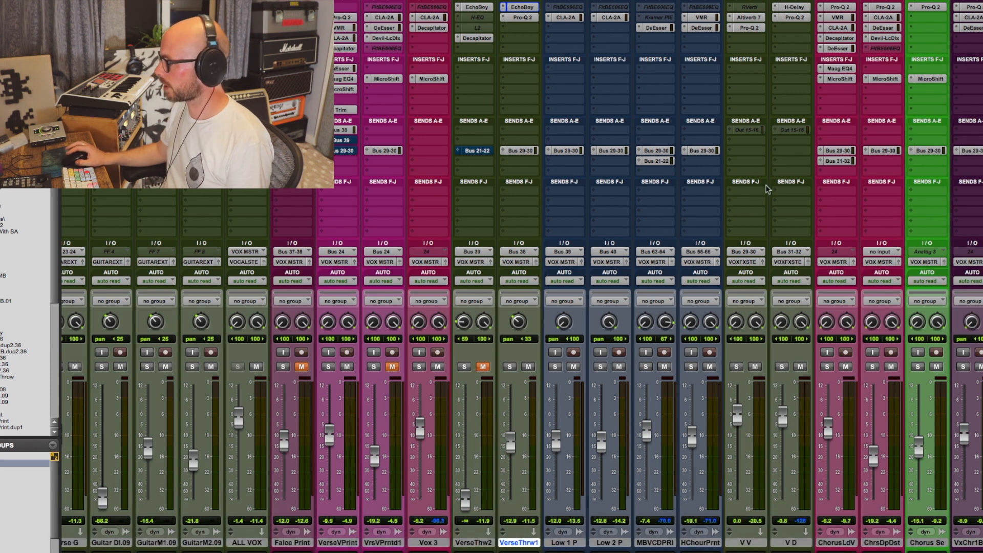
Mute the V V reverb return and play the verse to compare the vocal without its reverb
{"action": "left_click", "coordinate": [756, 367]}
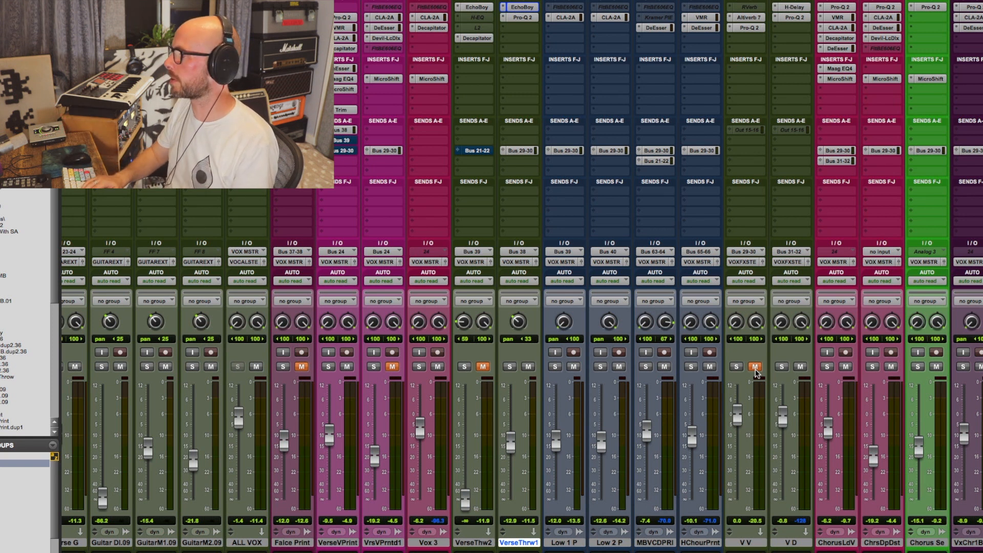
{"action": "key", "text": "space"}
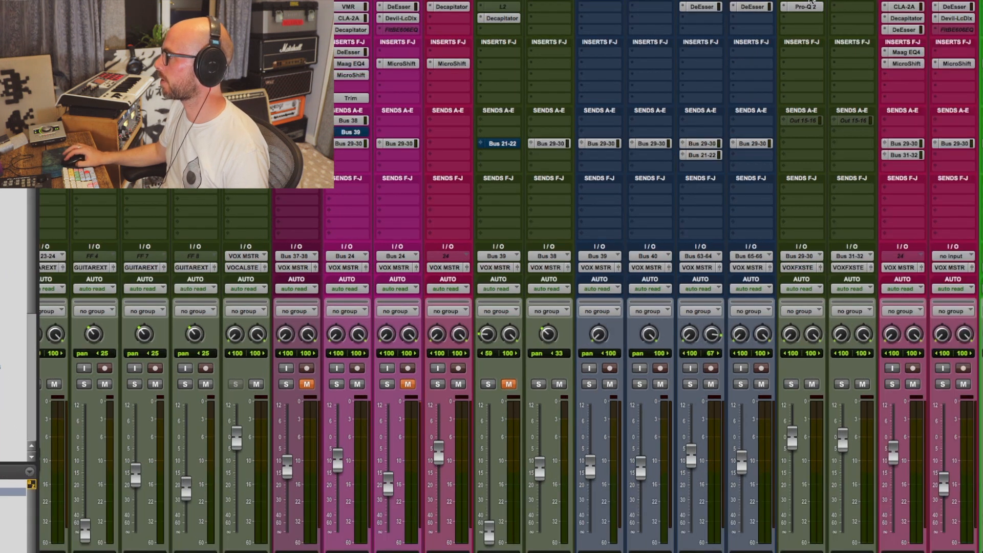
Open Altiverb 7 on the V V return, examine its EMT 140 plate settings and EQ curve, and close its window
{"action": "left_click", "coordinate": [748, 19]}
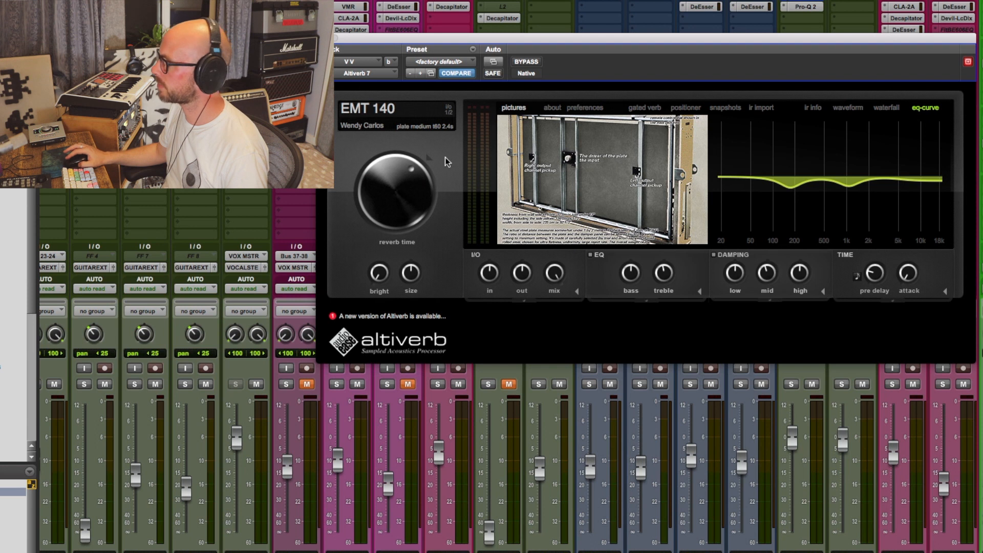
{"action": "left_click_drag", "start_coordinate": [786, 37], "coordinate": [610, 36]}
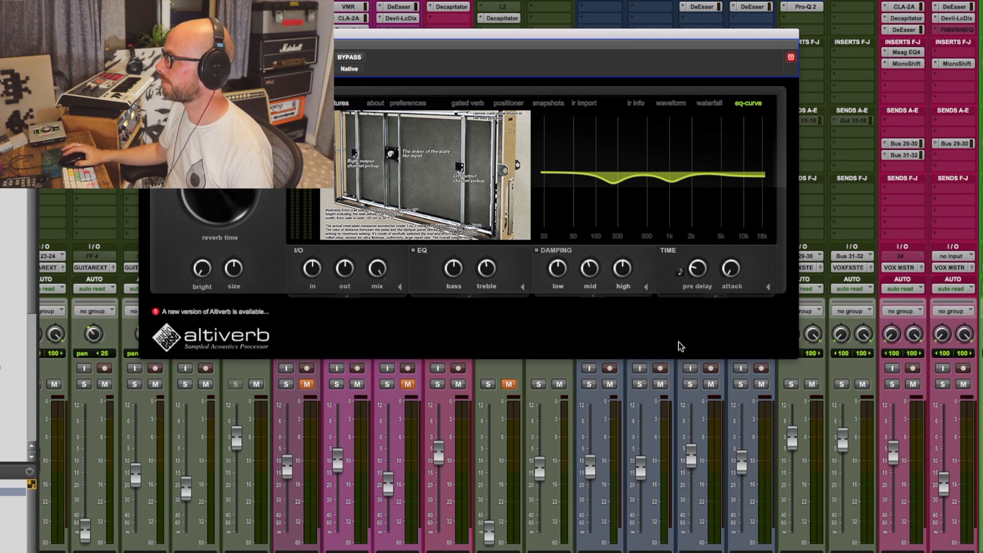
{"action": "mouse_move", "coordinate": [566, 219]}
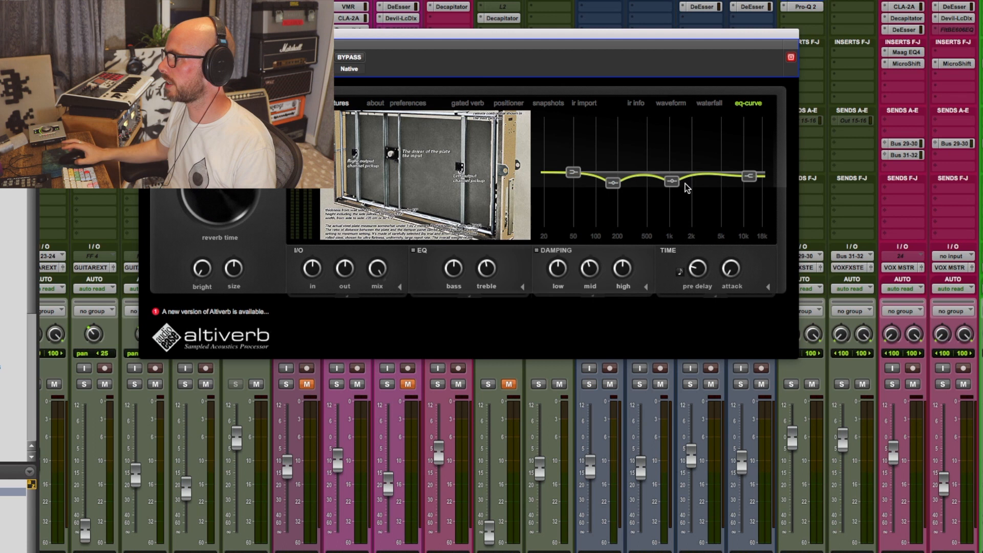
{"action": "left_click", "coordinate": [145, 34]}
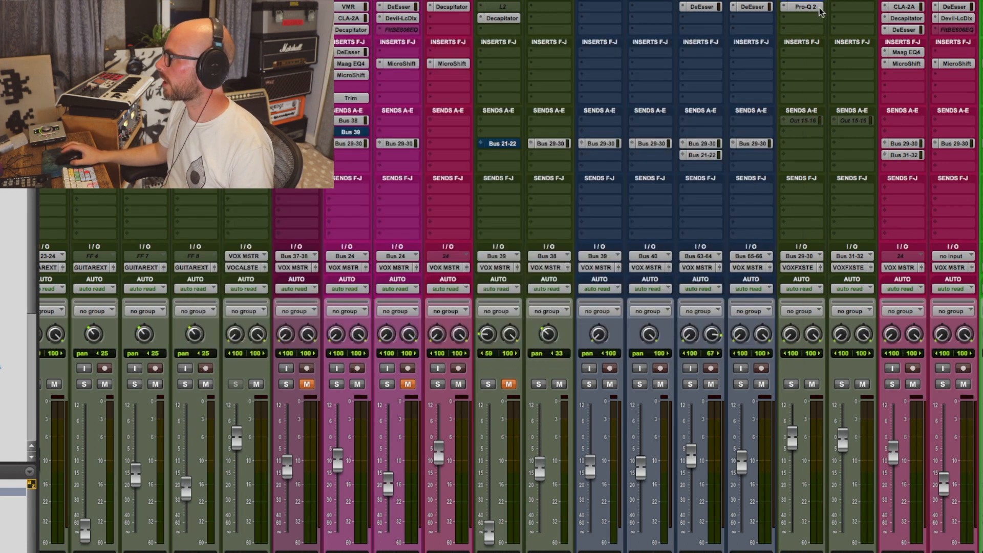
Open Pro-Q 2 on the V V return, examine its bell cut alongside the mixer channels, and close its window
{"action": "left_click", "coordinate": [797, 8]}
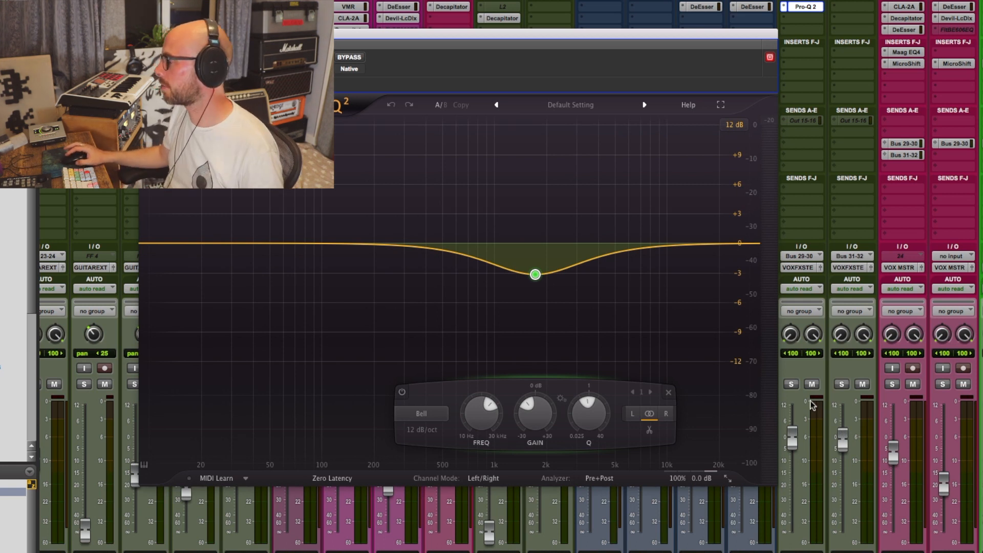
{"action": "left_click", "coordinate": [627, 480]}
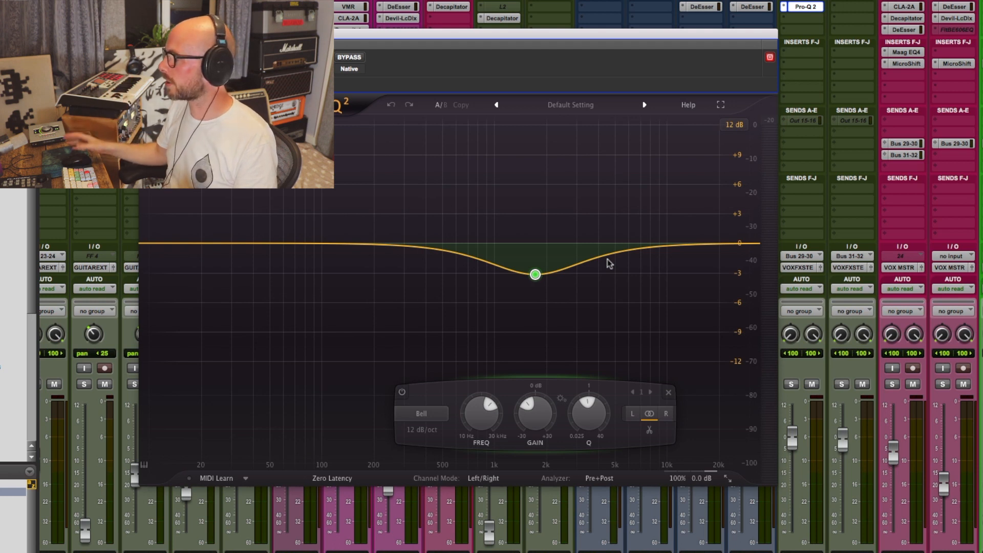
{"action": "left_click_drag", "start_coordinate": [533, 34], "coordinate": [116, 20]}
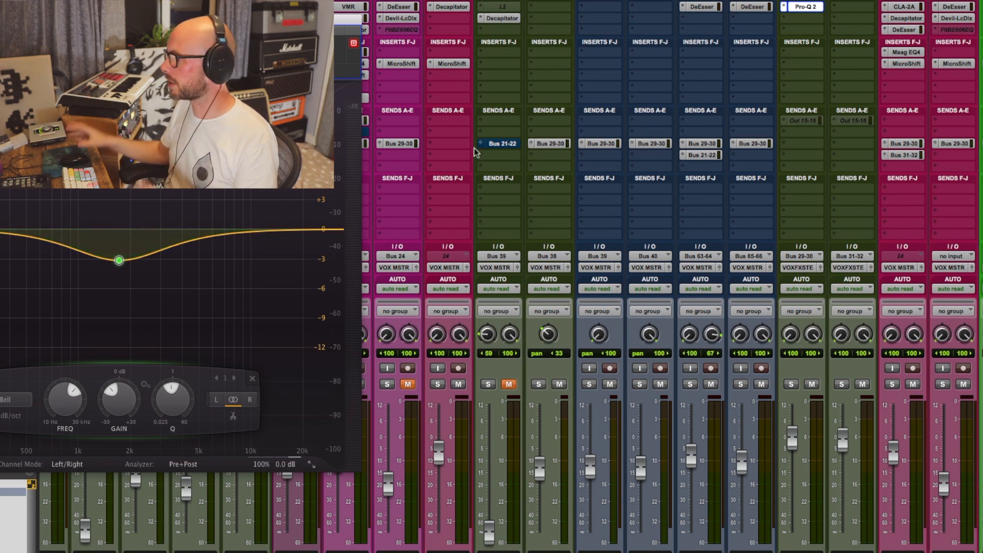
{"action": "left_click_drag", "start_coordinate": [296, 19], "coordinate": [717, 53]}
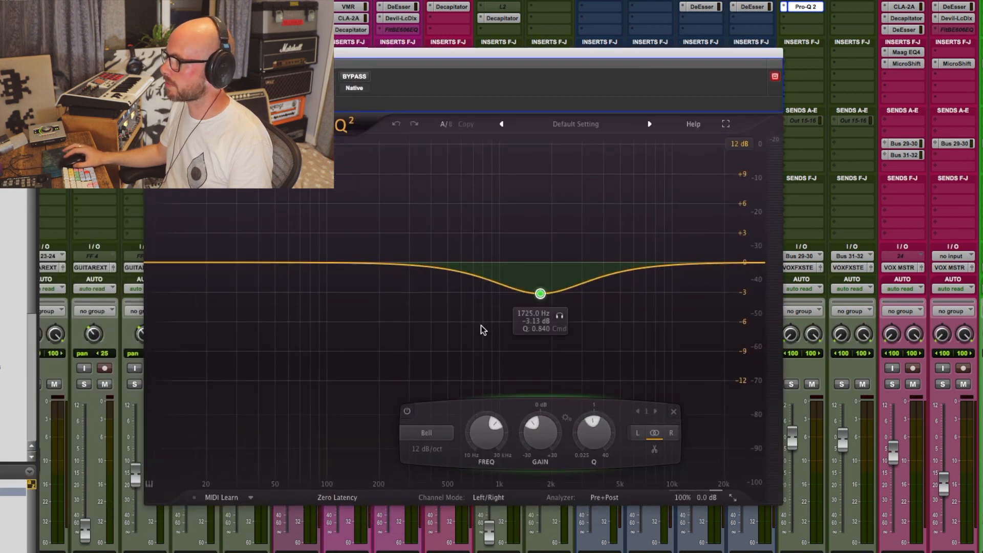
{"action": "key", "text": "super+w"}
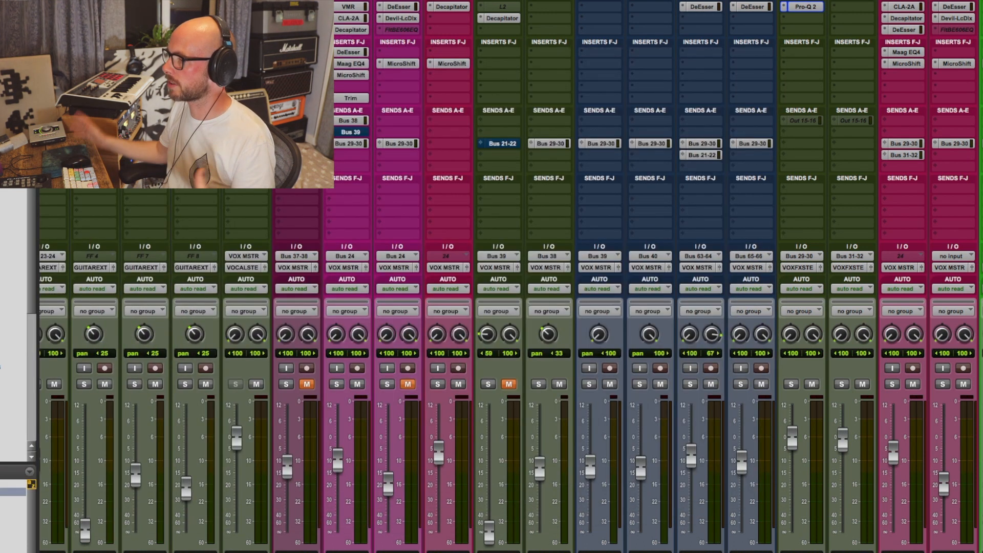